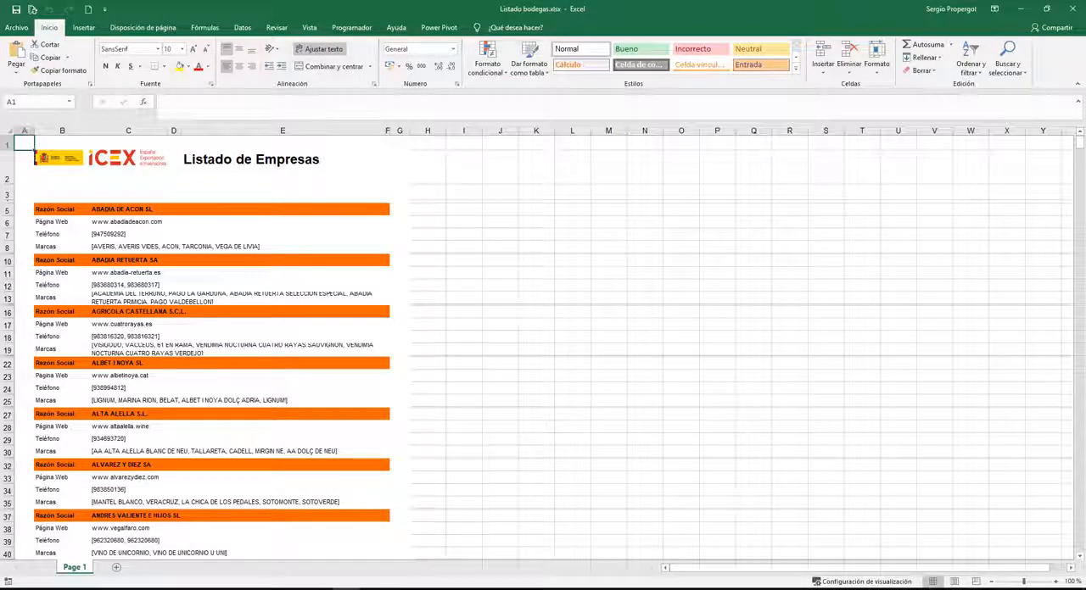
Compare the raw company listing in Listado bodegas.xlsx with the finished table in Listado bodegas - Finalizado.xlsx.
mouse_move(339, 584)
click(387, 556)
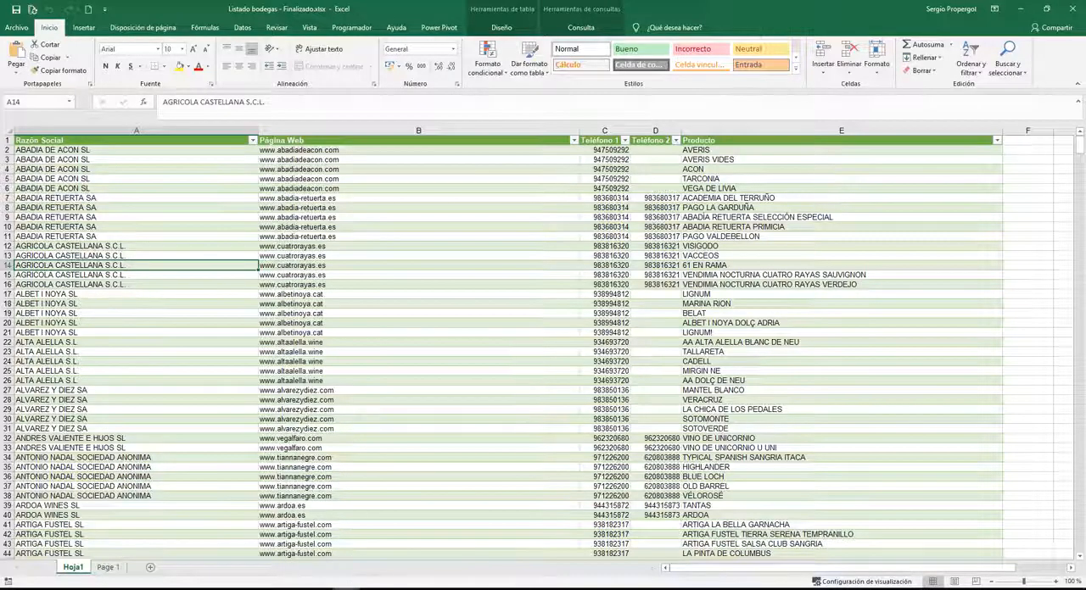
click(302, 543)
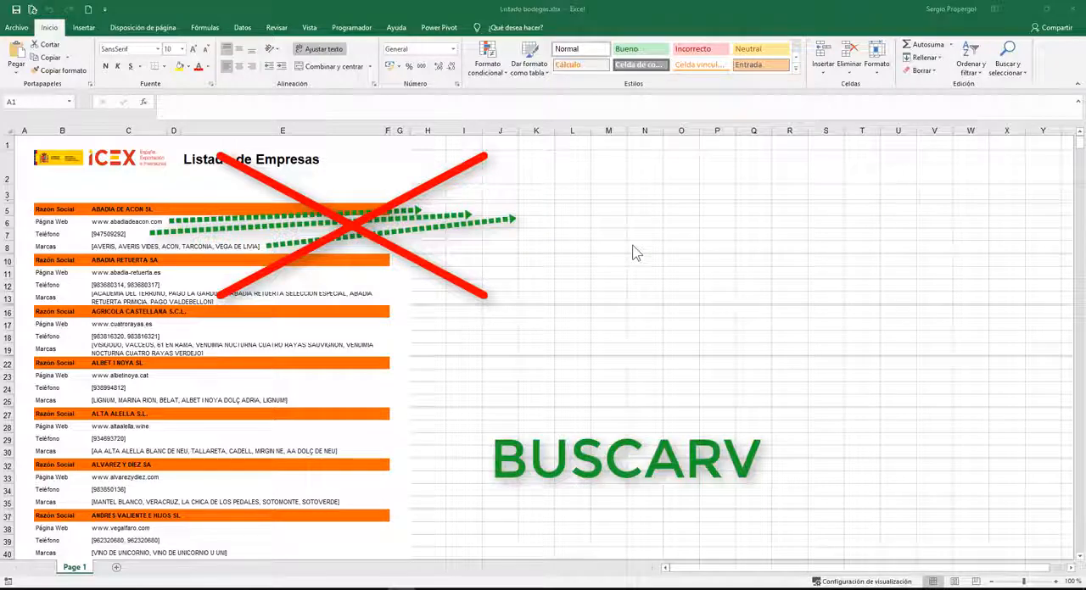
scroll(602, 453, down, 1)
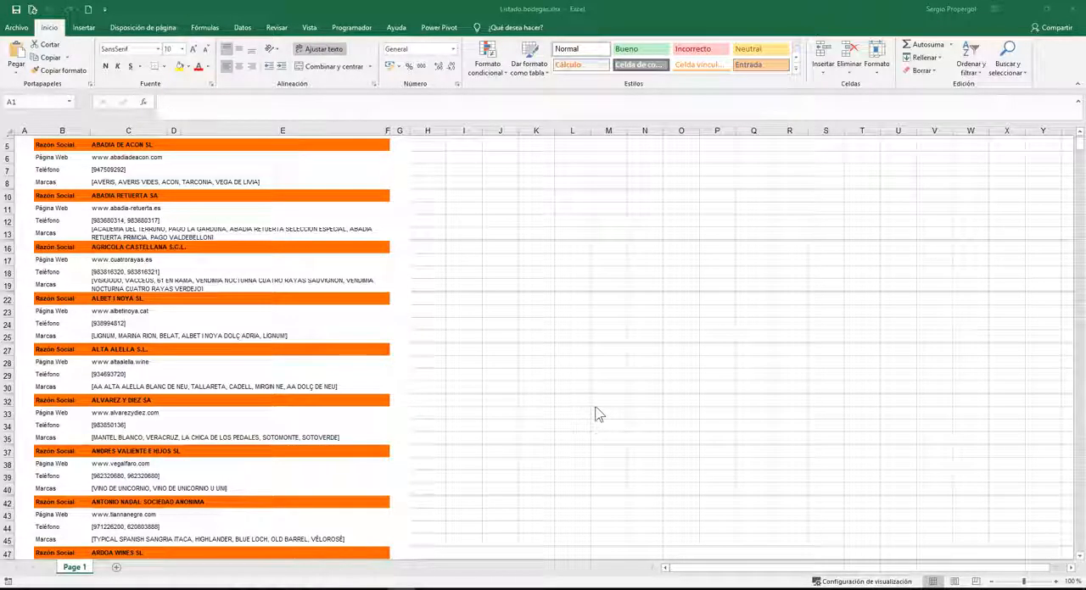
scroll(577, 407, up, 2)
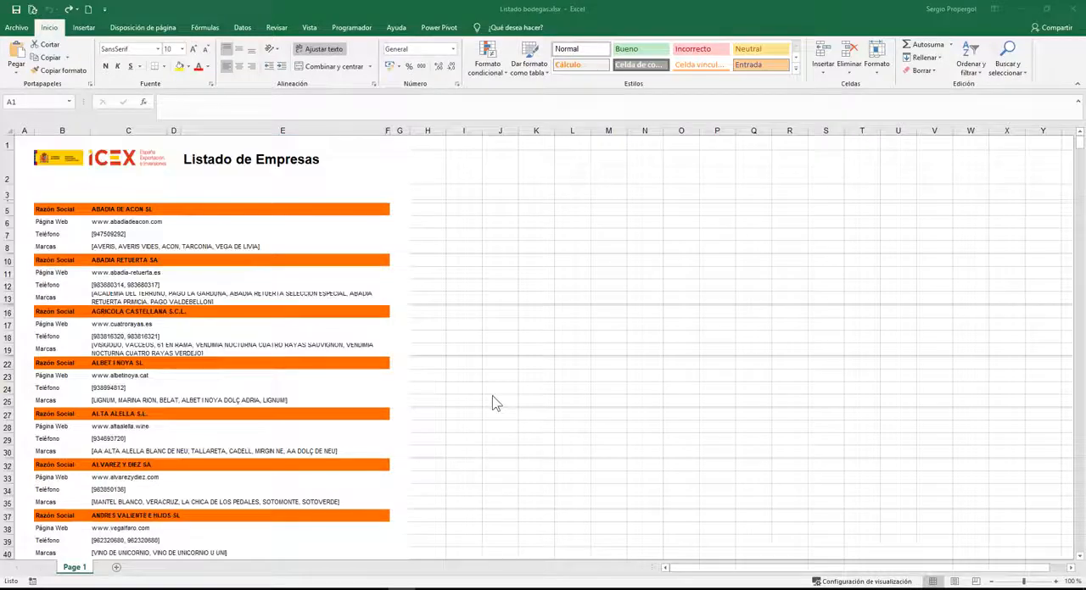
Load columns B to E of the Page 1 sheet into the Power Query editor as a table without headers.
click(537, 335)
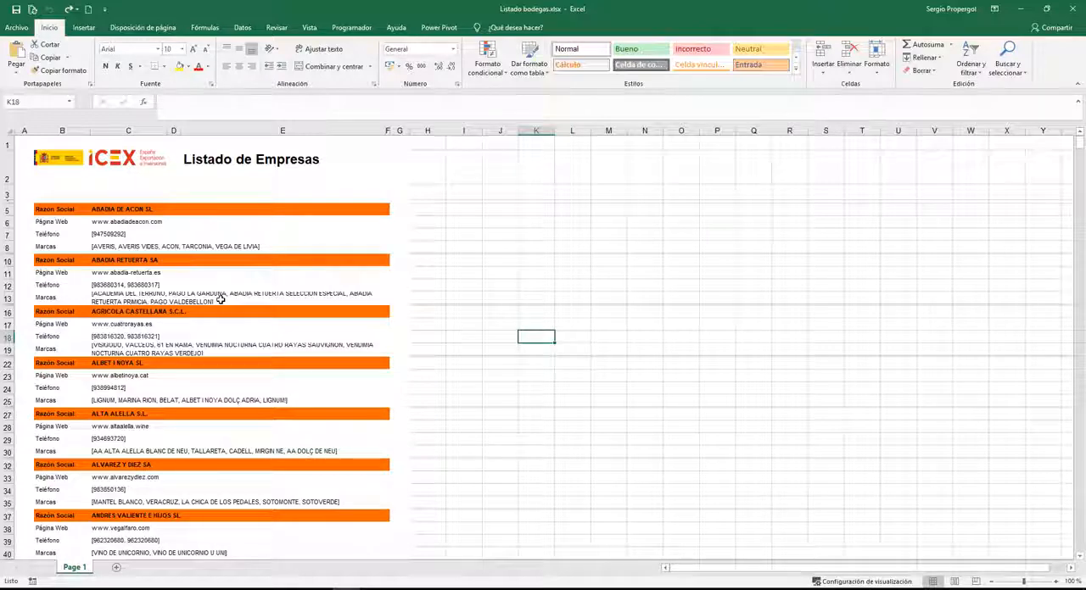
click(74, 130)
drag(199, 127, 280, 130)
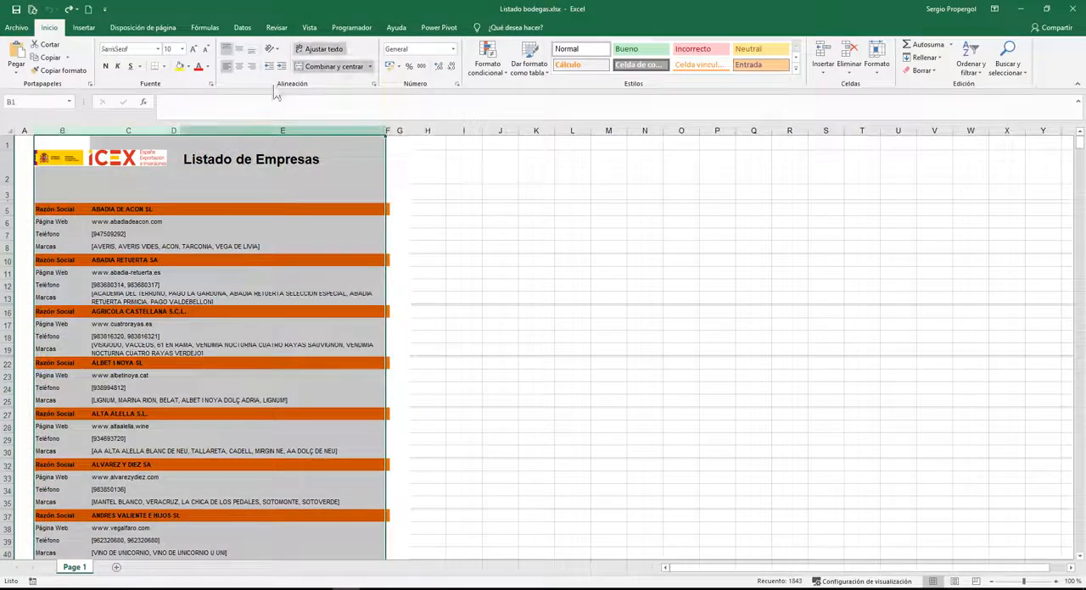
click(242, 29)
click(109, 58)
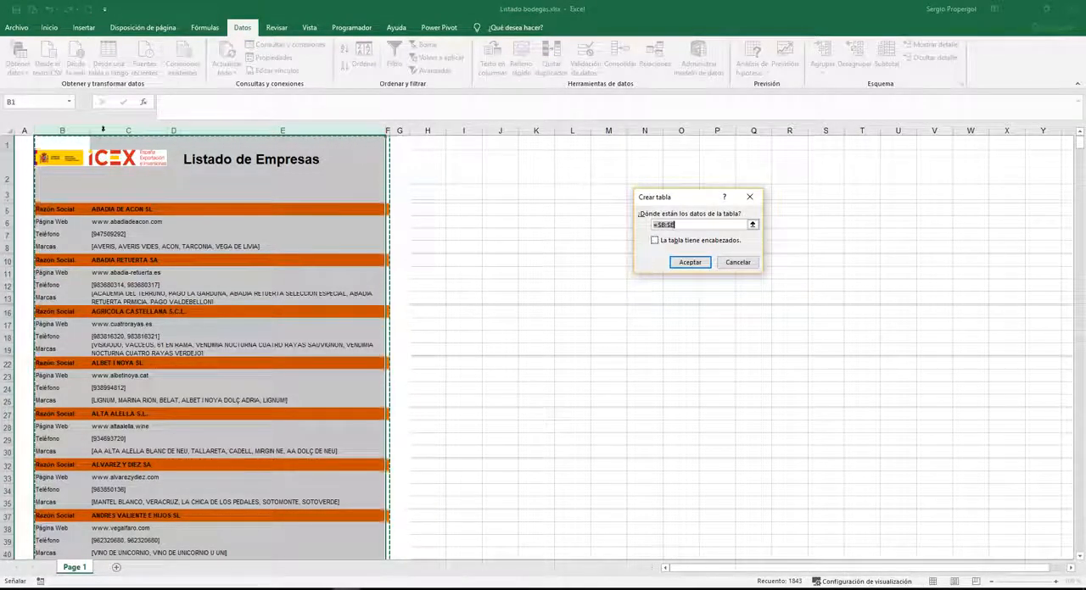
click(686, 265)
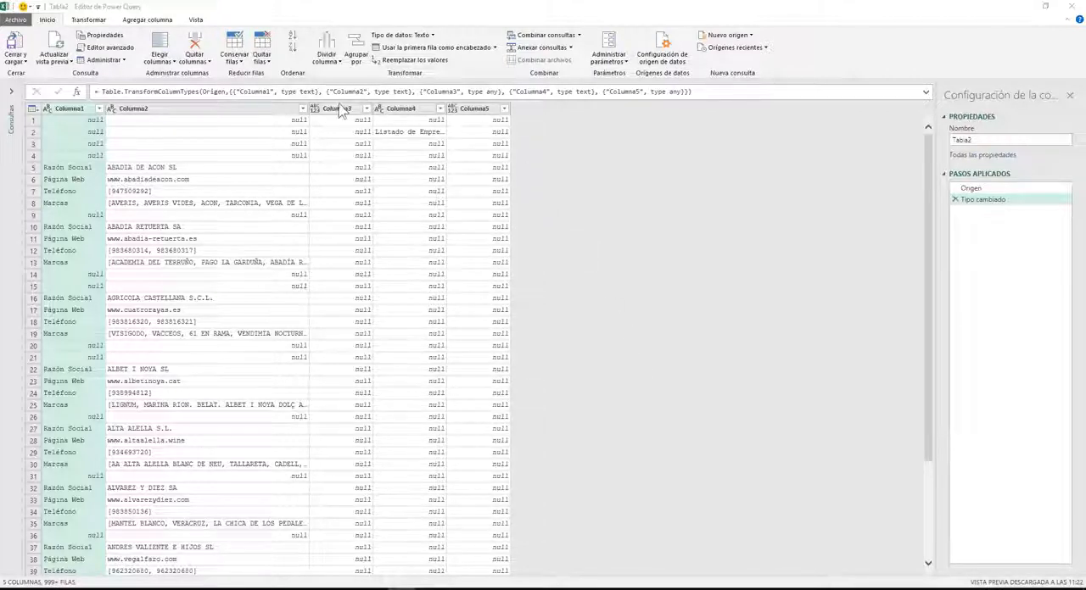
Remove the columns Columna3, Columna4 and Columna5 from the query.
click(339, 113)
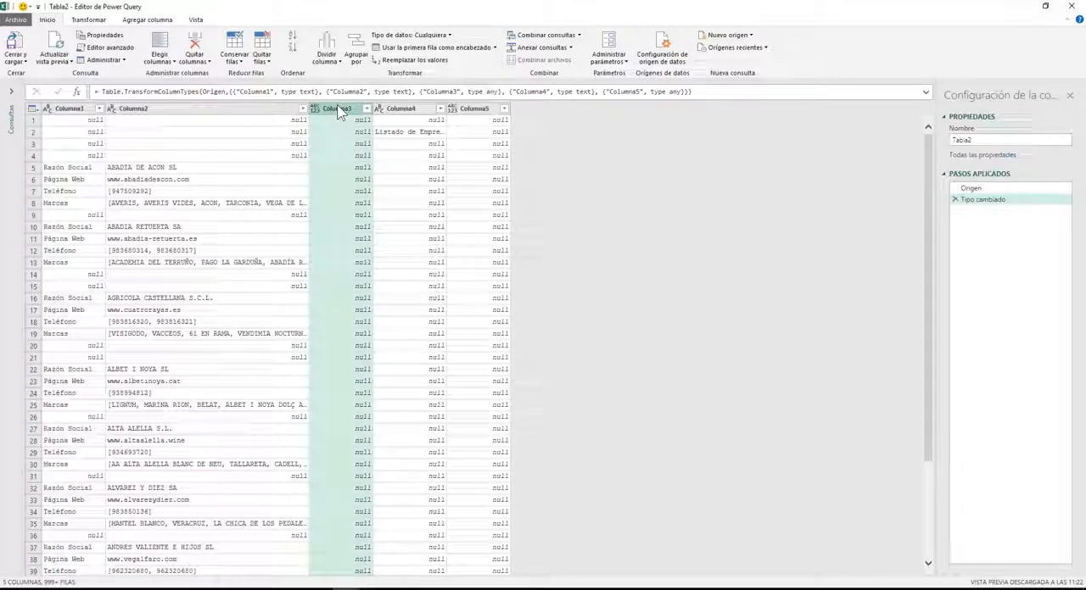
key(shift+Right)
key(shift+Right)
key(Delete)
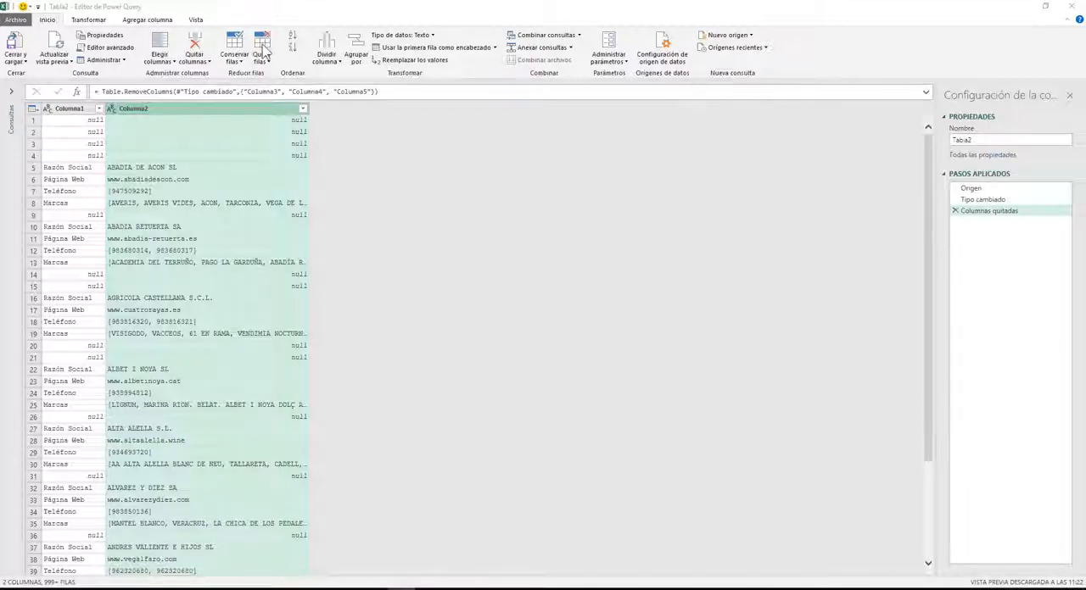
Remove all blank rows from the two remaining columns of the query.
click(195, 168)
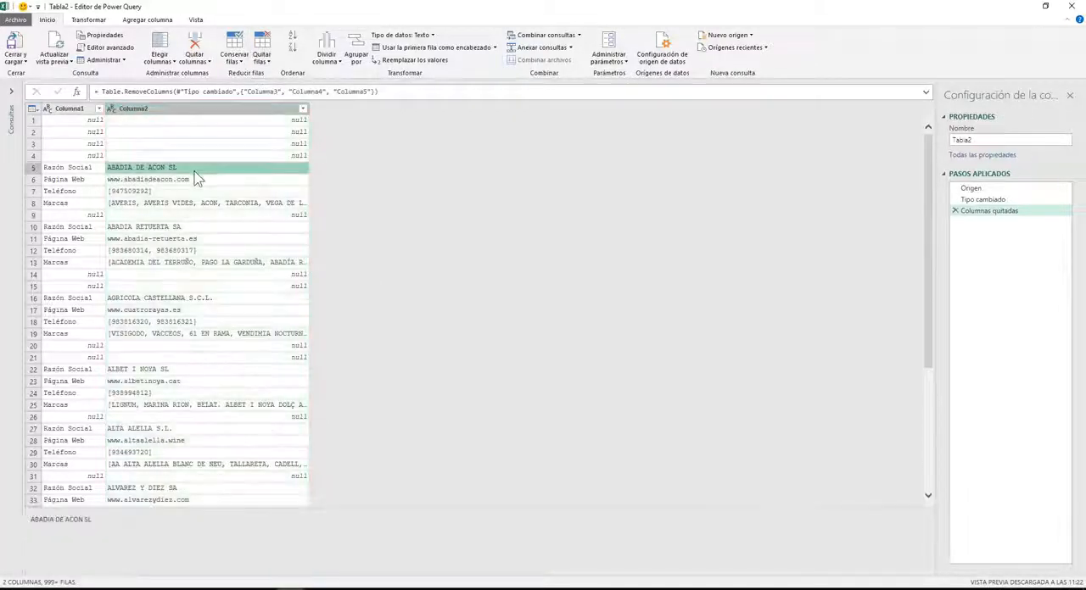
click(262, 51)
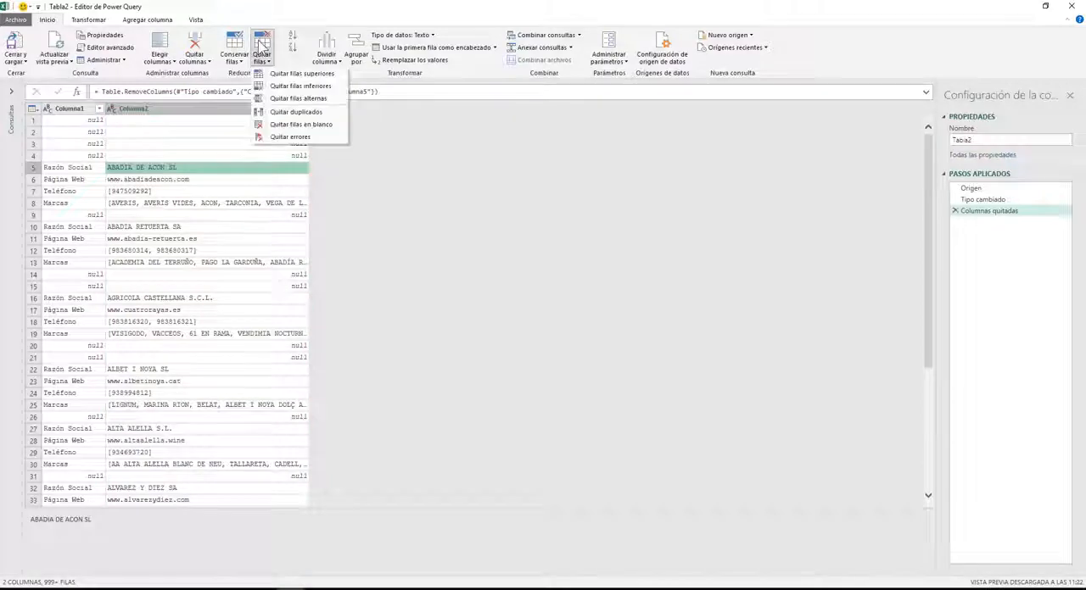
click(288, 125)
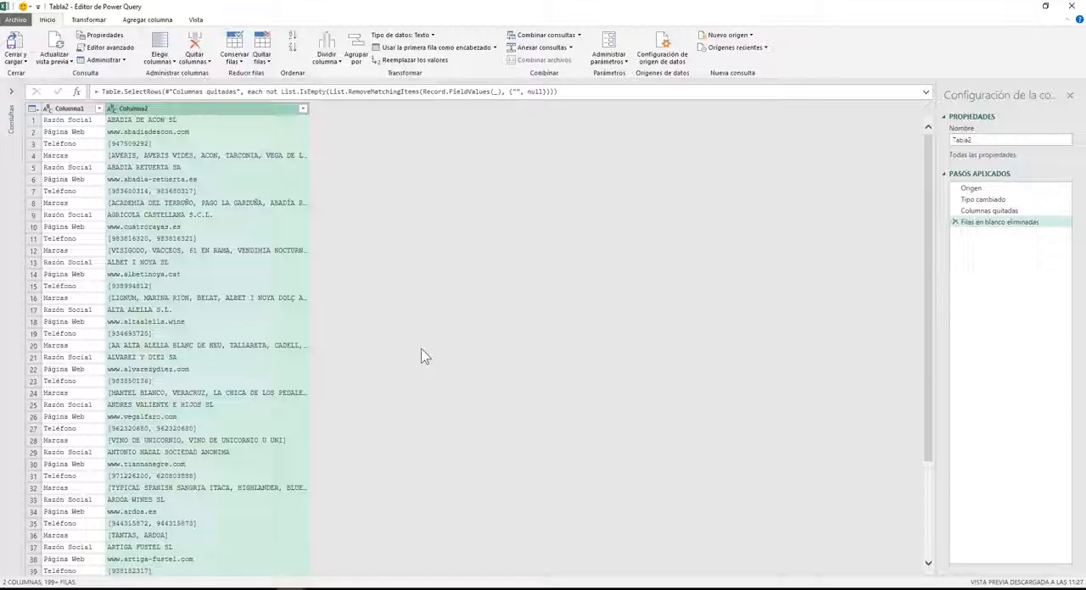
Add an index column starting at 0 to the query.
click(82, 144)
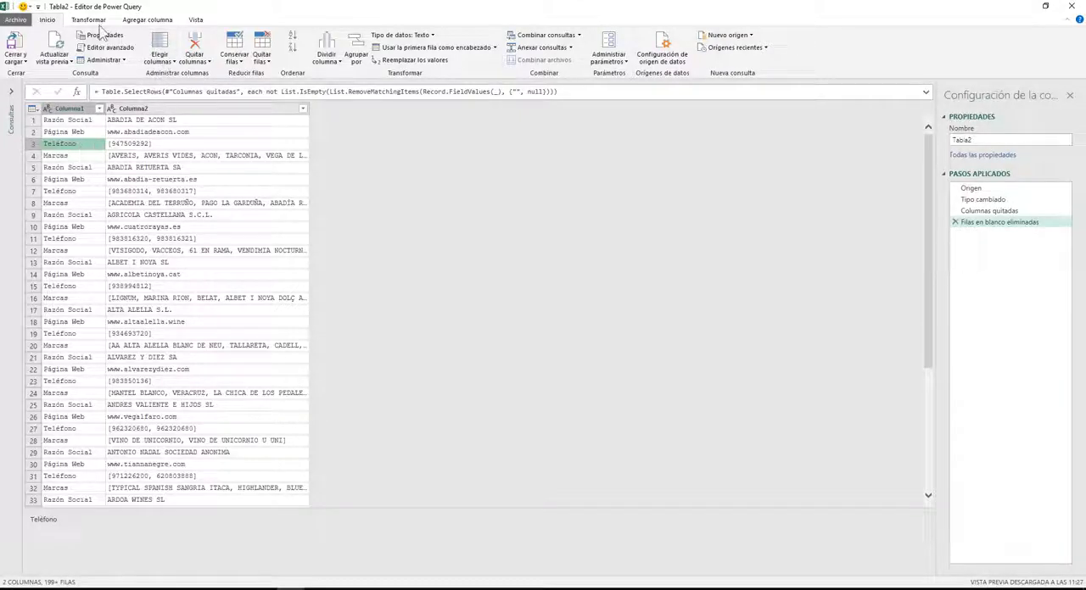
click(131, 20)
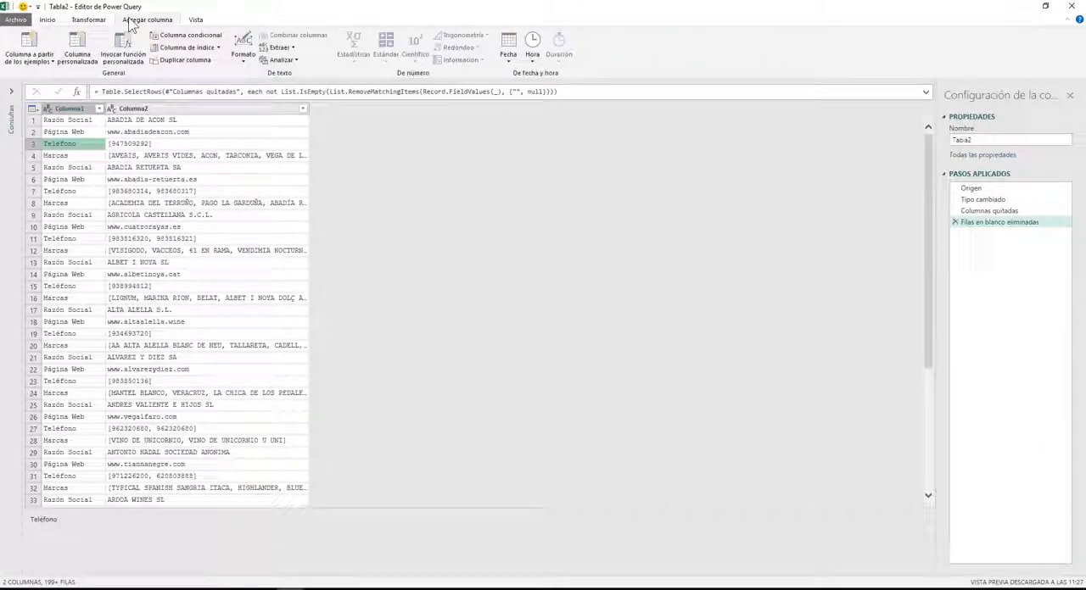
click(185, 49)
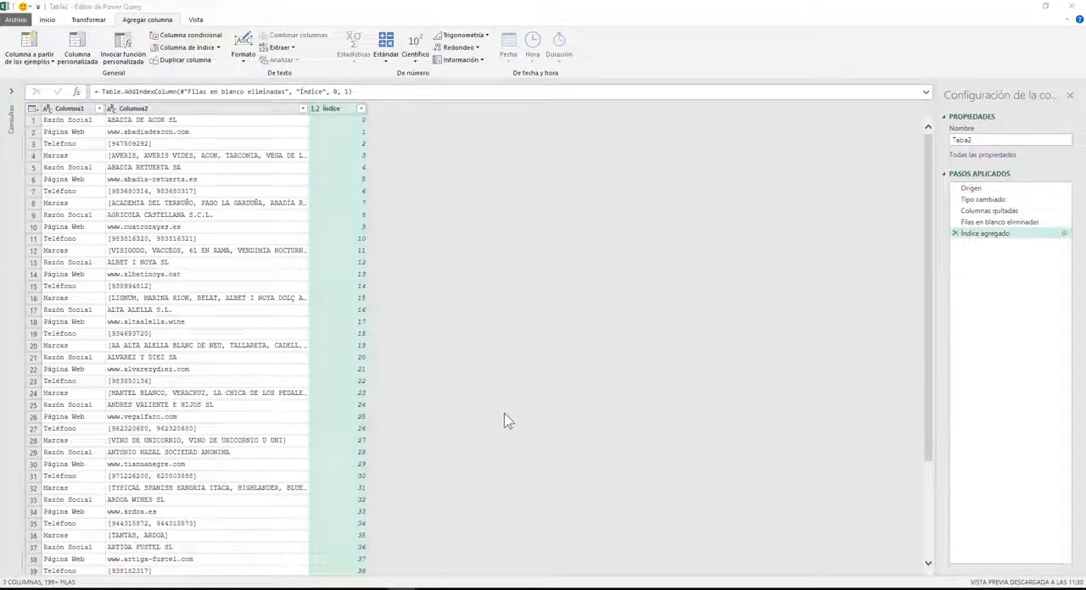
Pivot Columna1 using Columna2 as the values column, with the aggregate function set to No agregar.
click(75, 111)
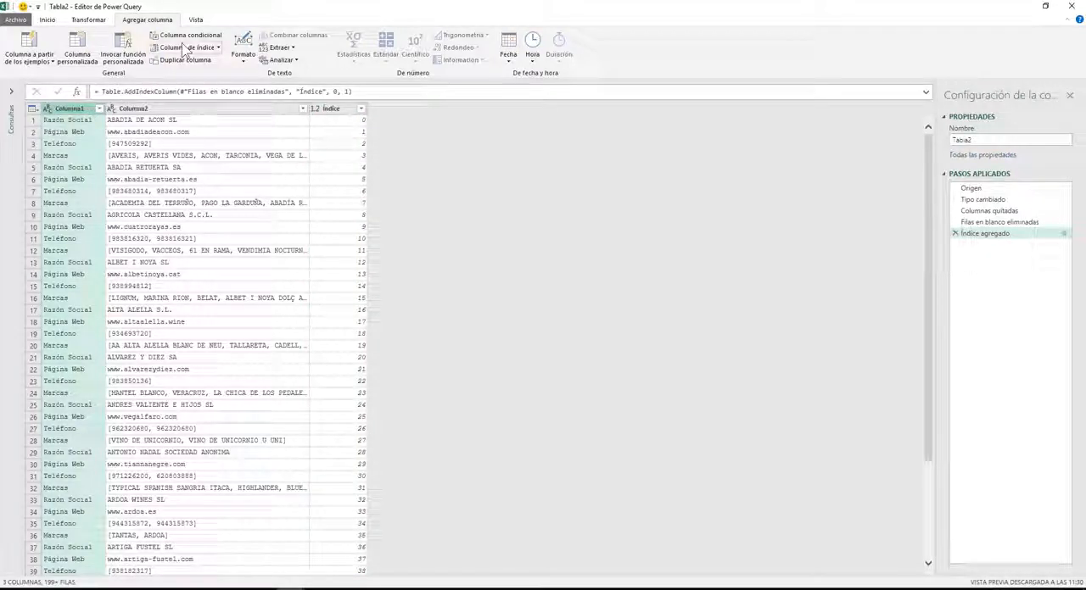
click(89, 19)
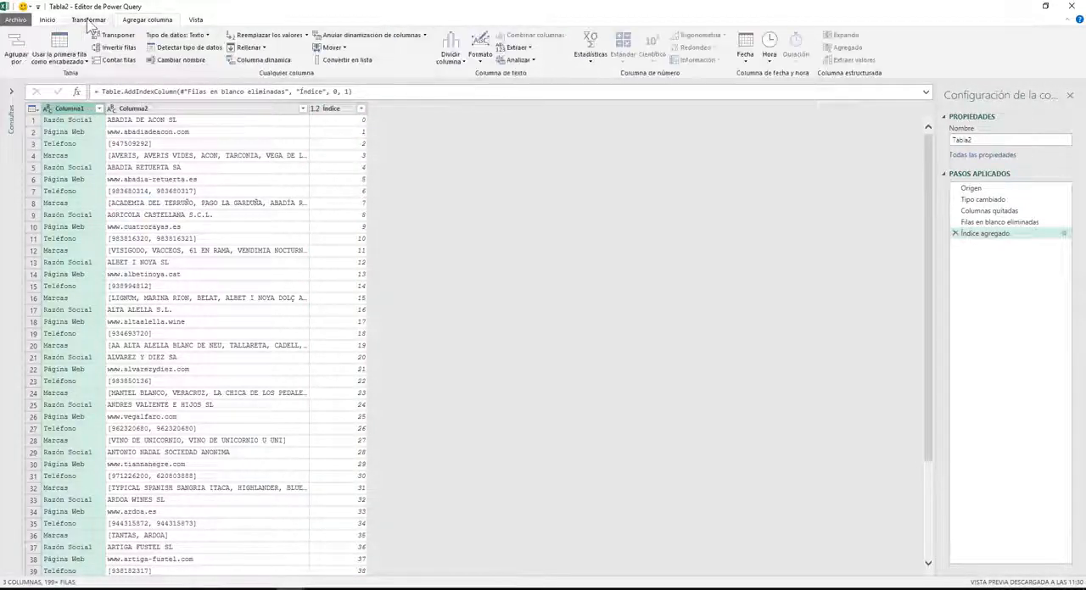
click(257, 61)
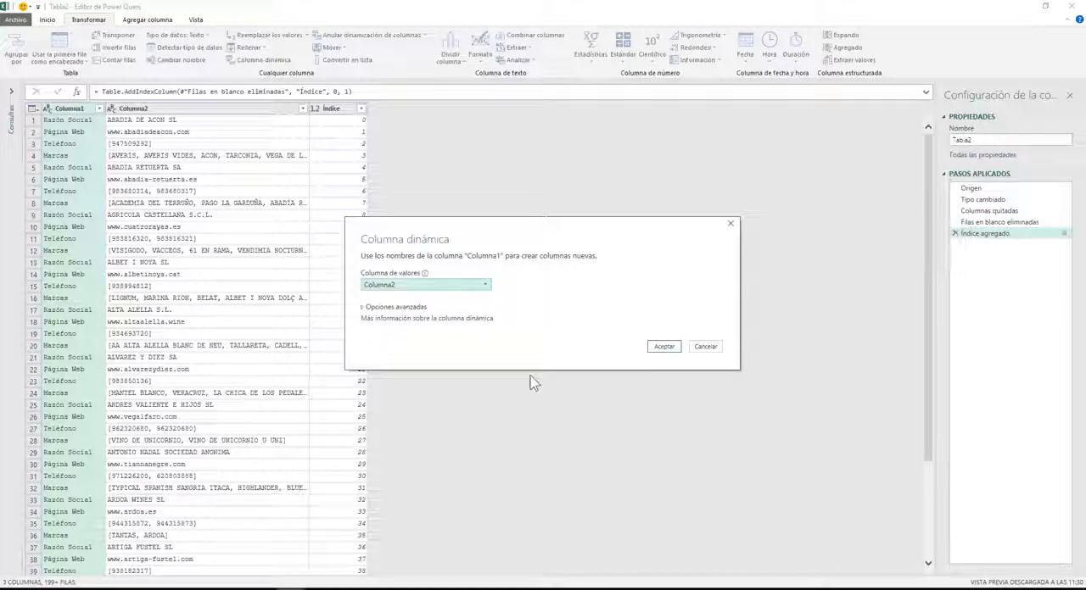
click(387, 309)
click(424, 331)
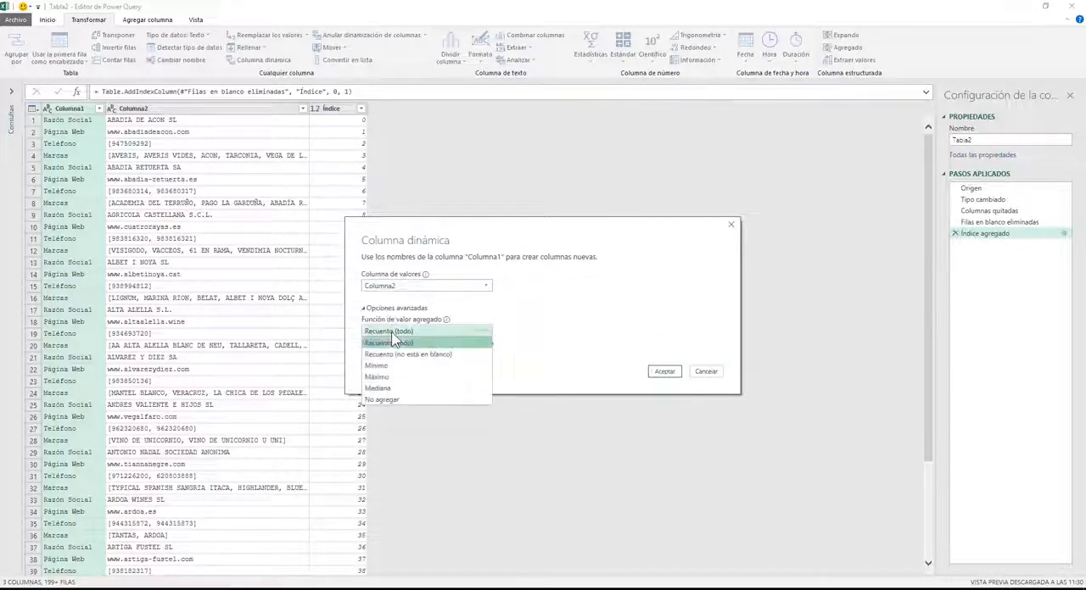
click(381, 399)
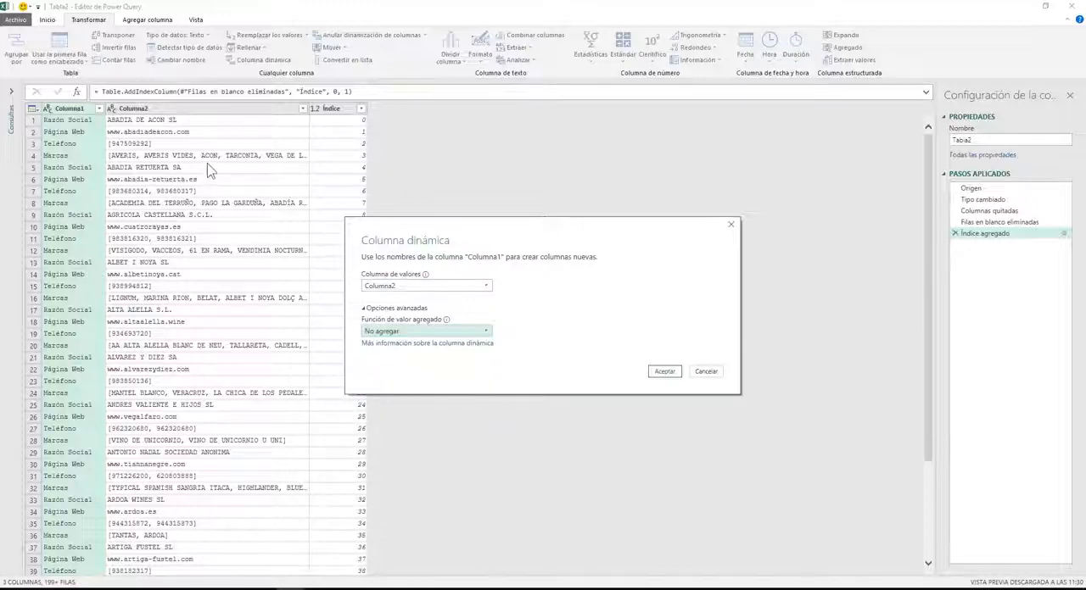
click(664, 372)
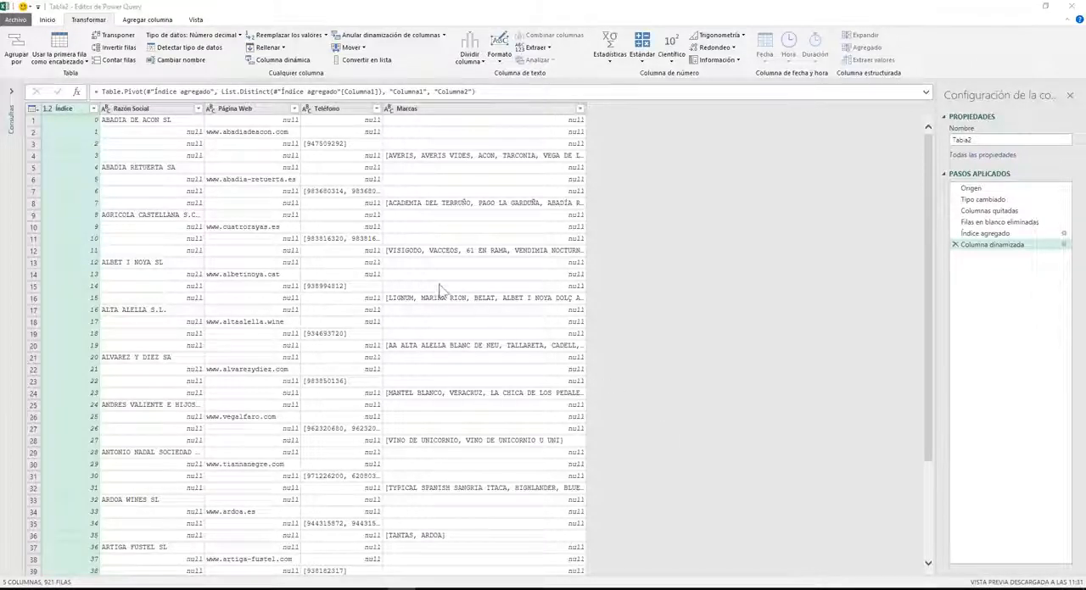
Fill down the empty values in the Razón Social, Página Web, Teléfono and Marcas columns.
click(133, 110)
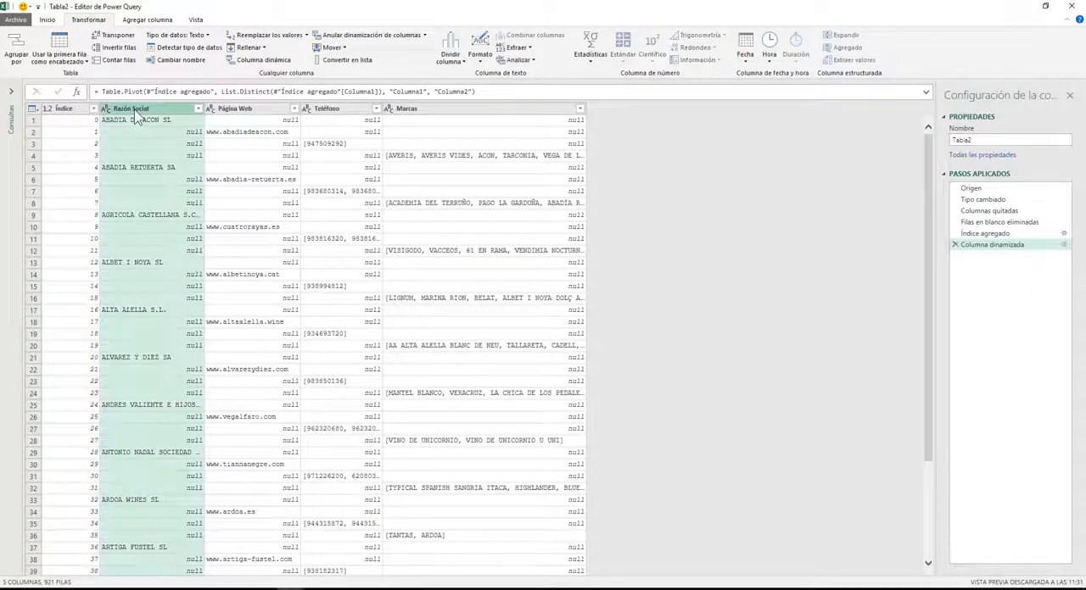
key(shift+Right)
key(shift+Right)
key(shift+Right)
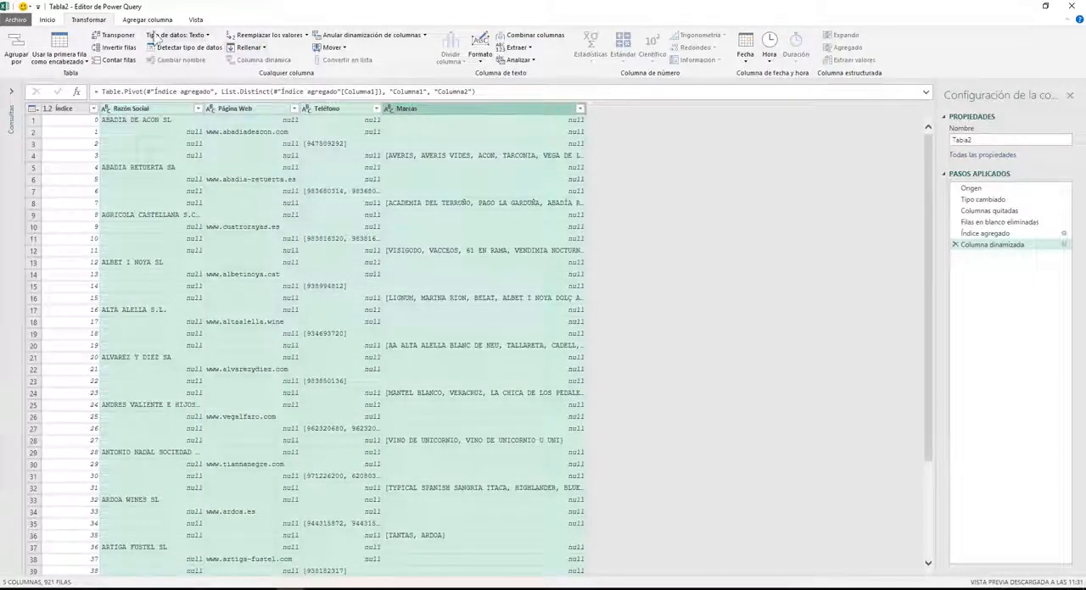
click(253, 49)
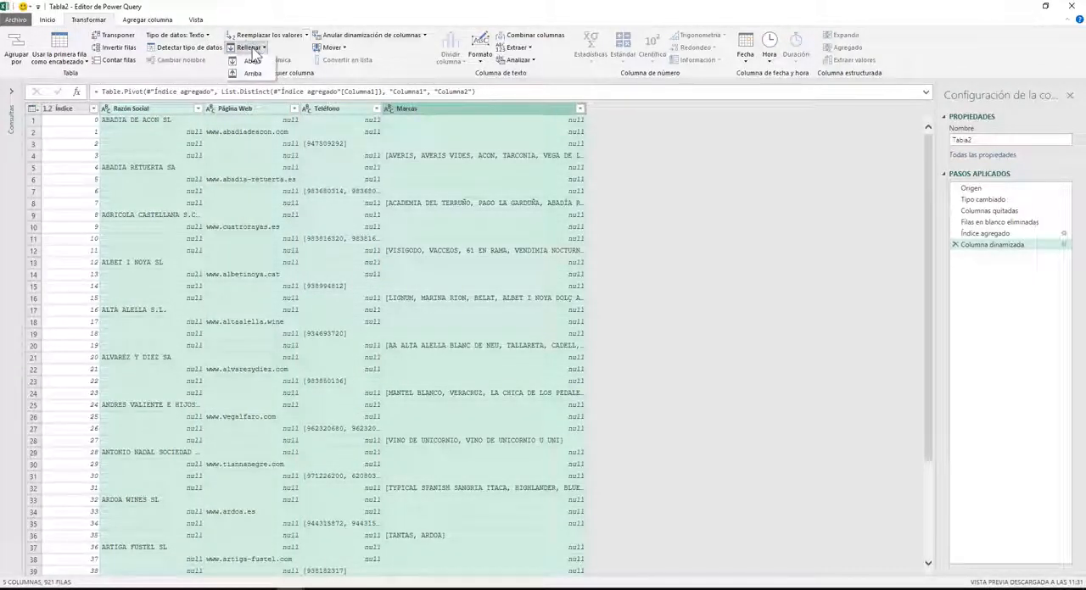
click(252, 62)
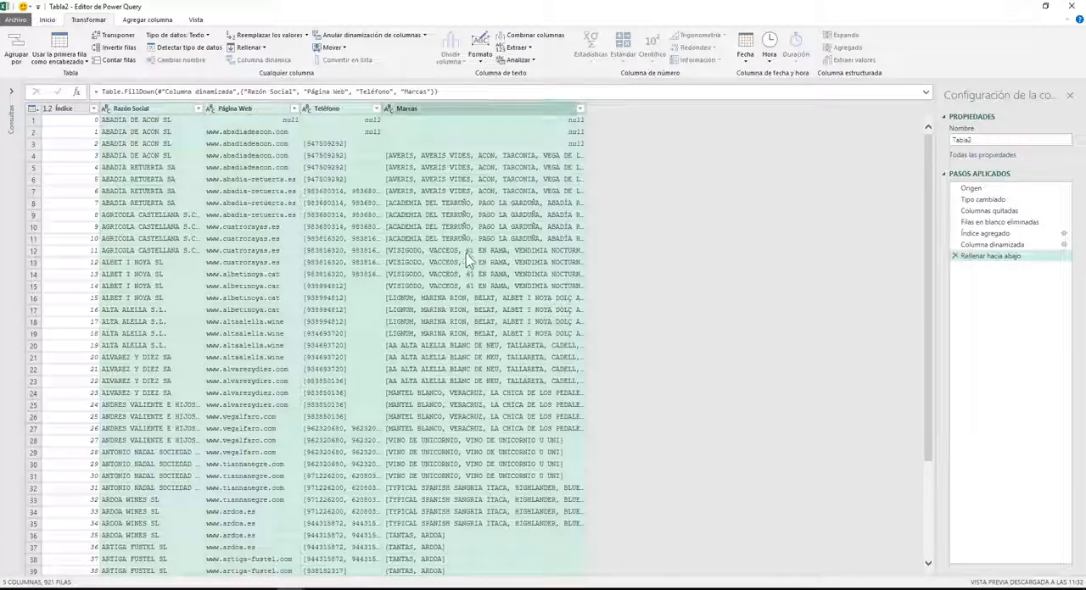
Remove duplicate rows based on the Marcas column.
click(455, 167)
click(456, 110)
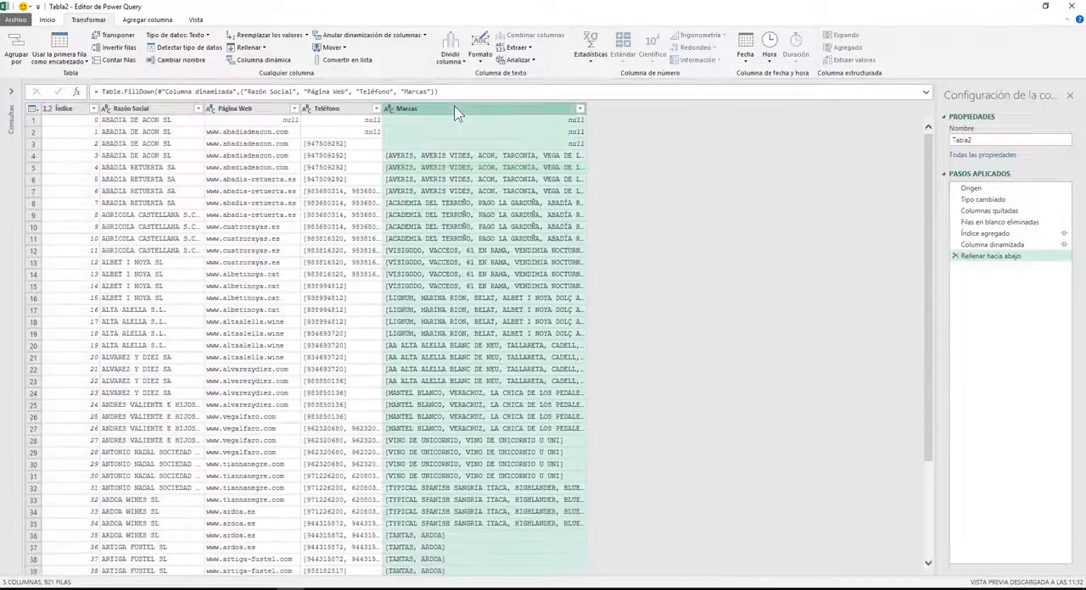
click(47, 21)
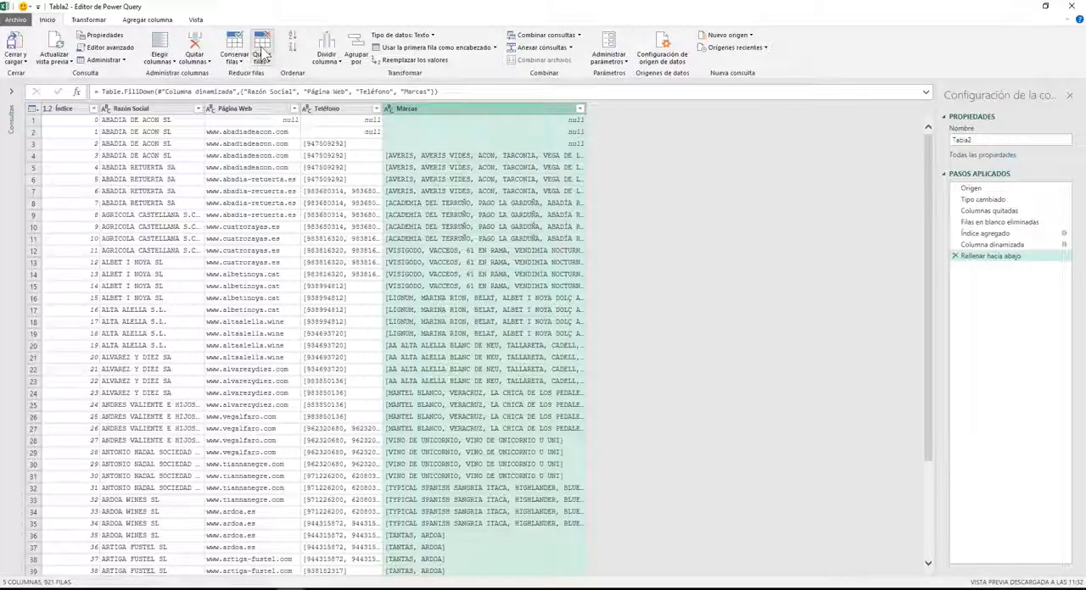
click(264, 57)
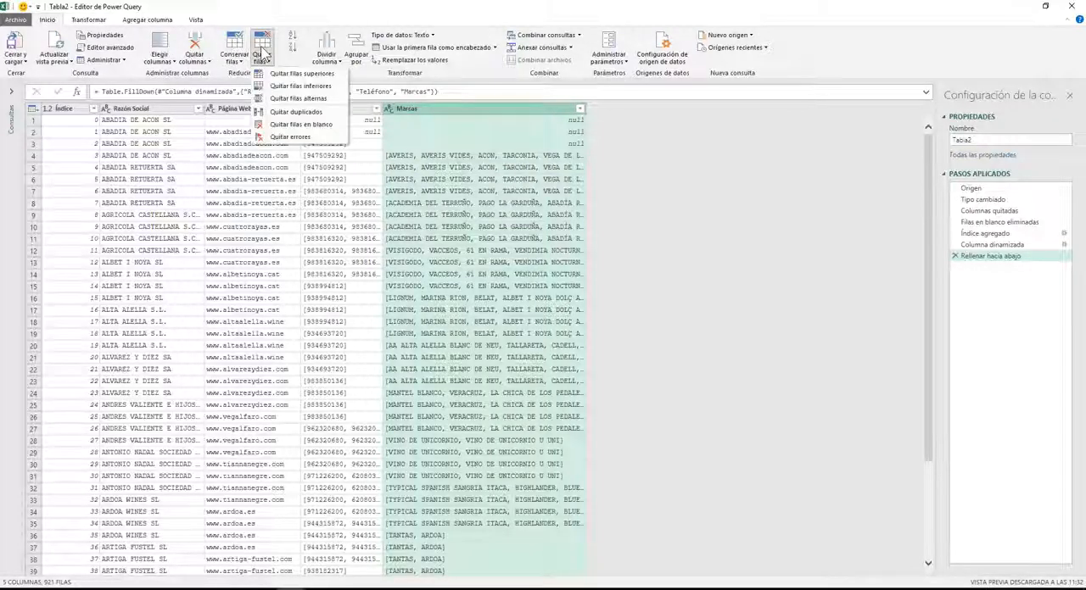
click(296, 112)
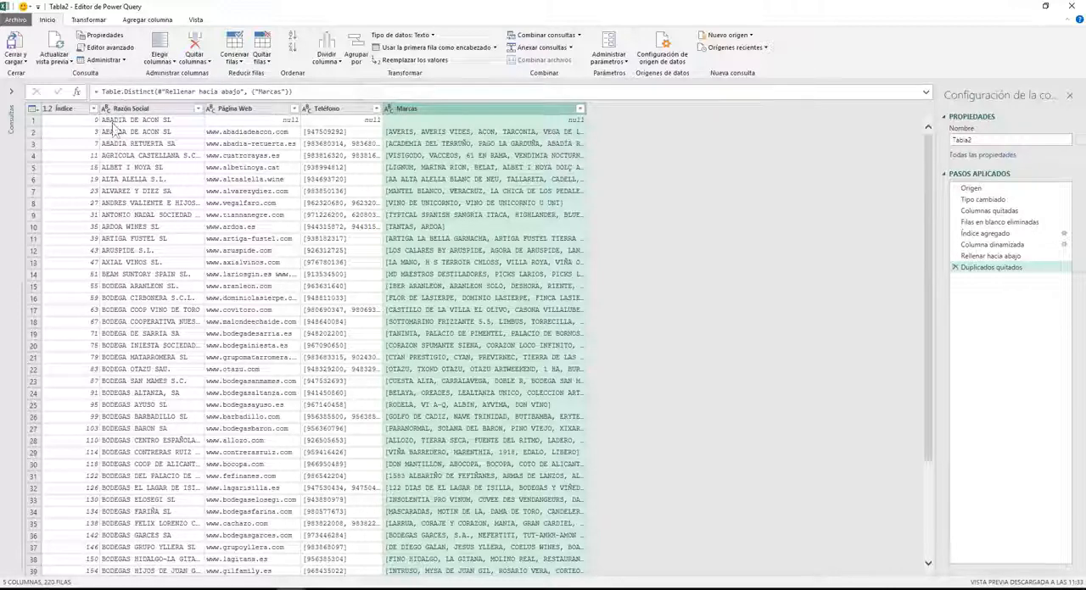
Remove the top 1 row from the query.
click(261, 63)
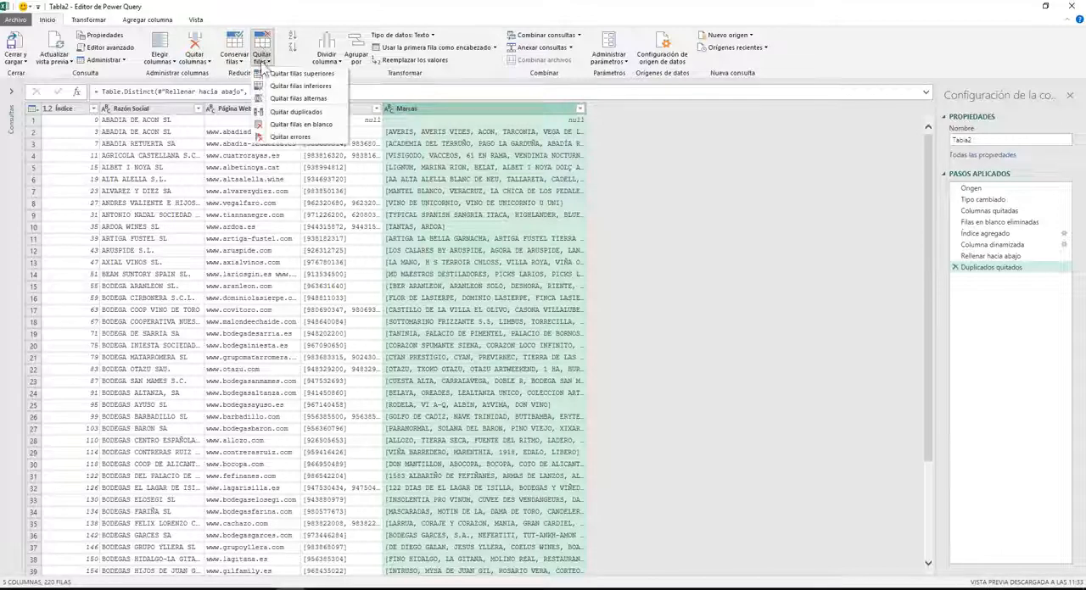
click(279, 75)
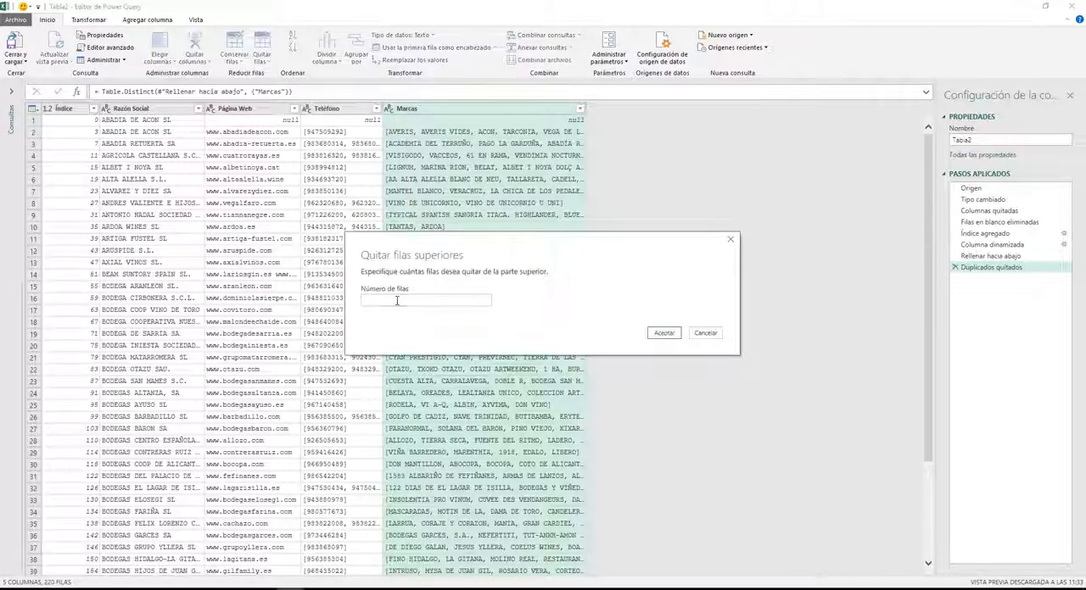
click(396, 300)
text(1)
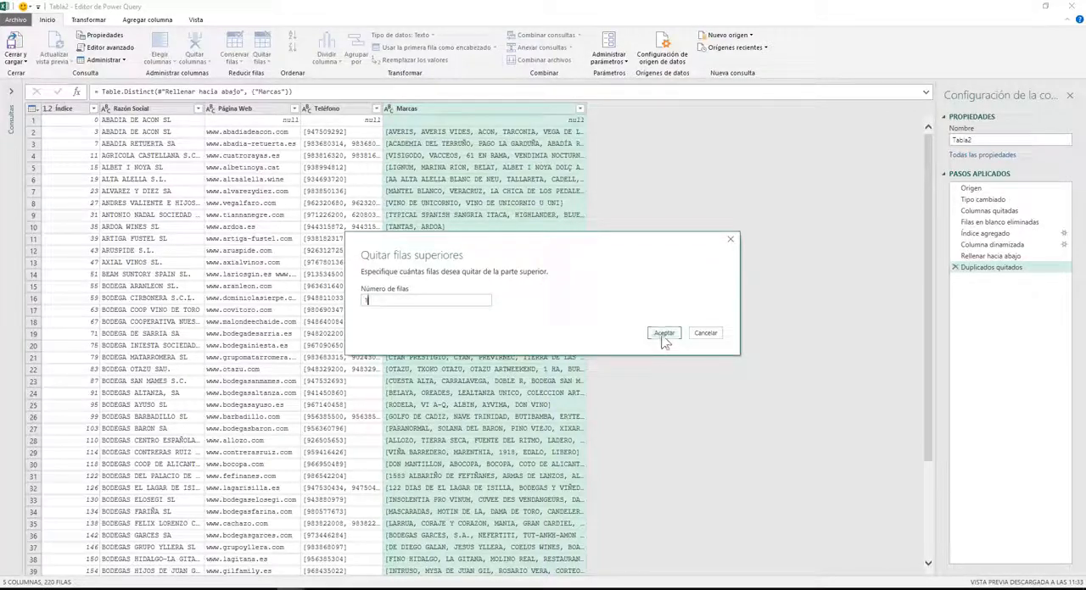
click(663, 334)
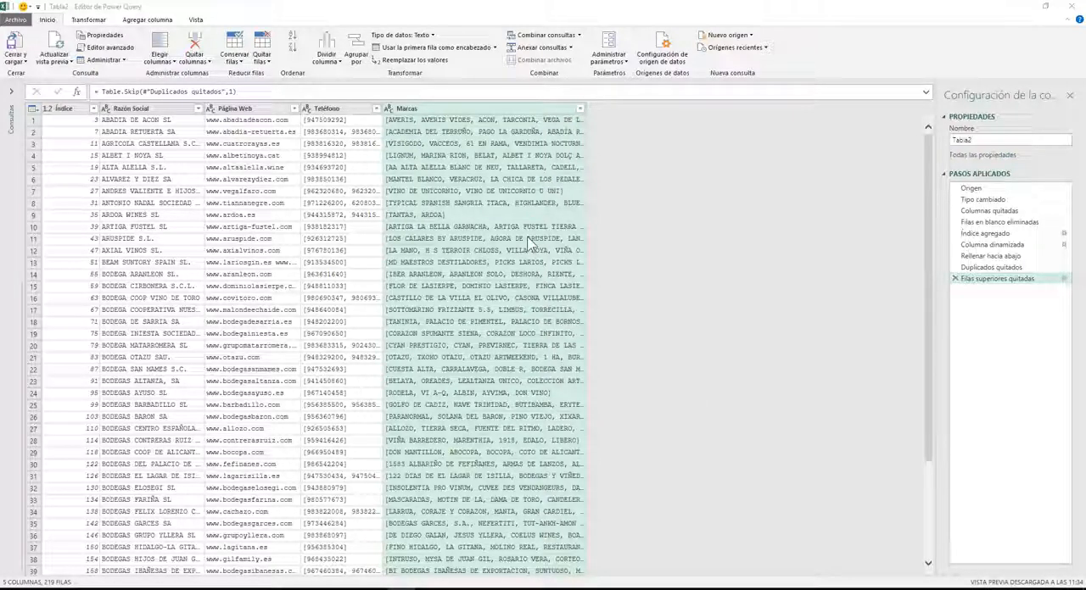
Replace the opening bracket "[" with nothing in the Teléfono and Marcas columns.
click(355, 168)
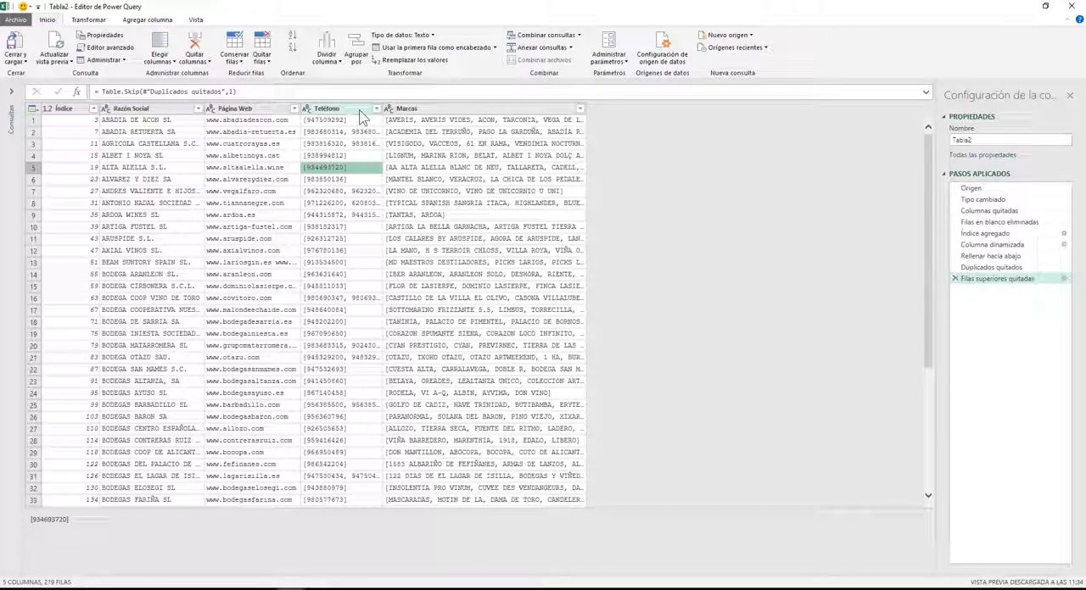
click(340, 110)
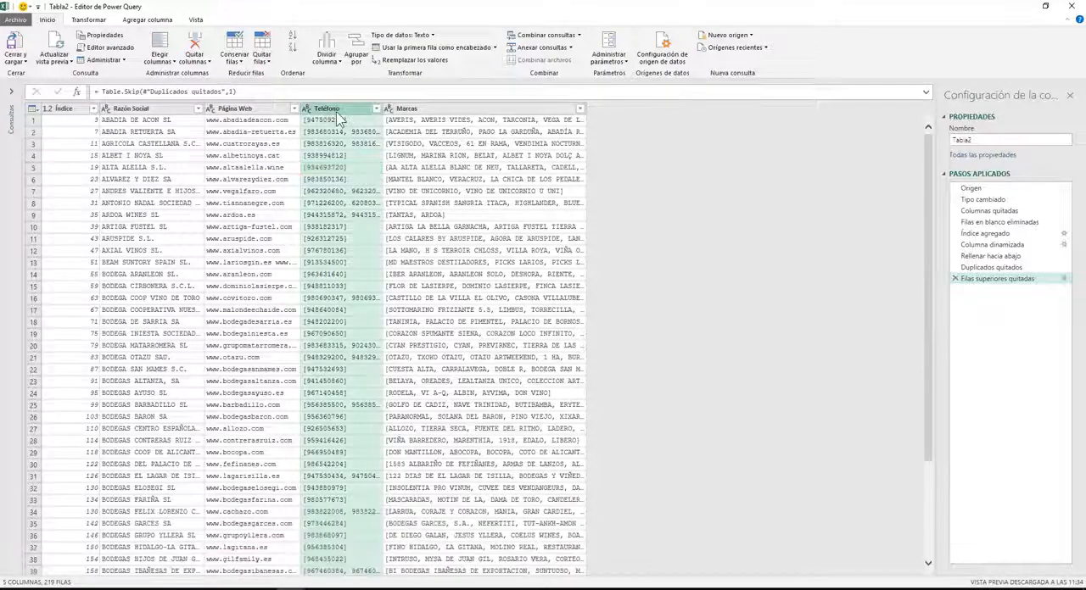
key(shift+Right)
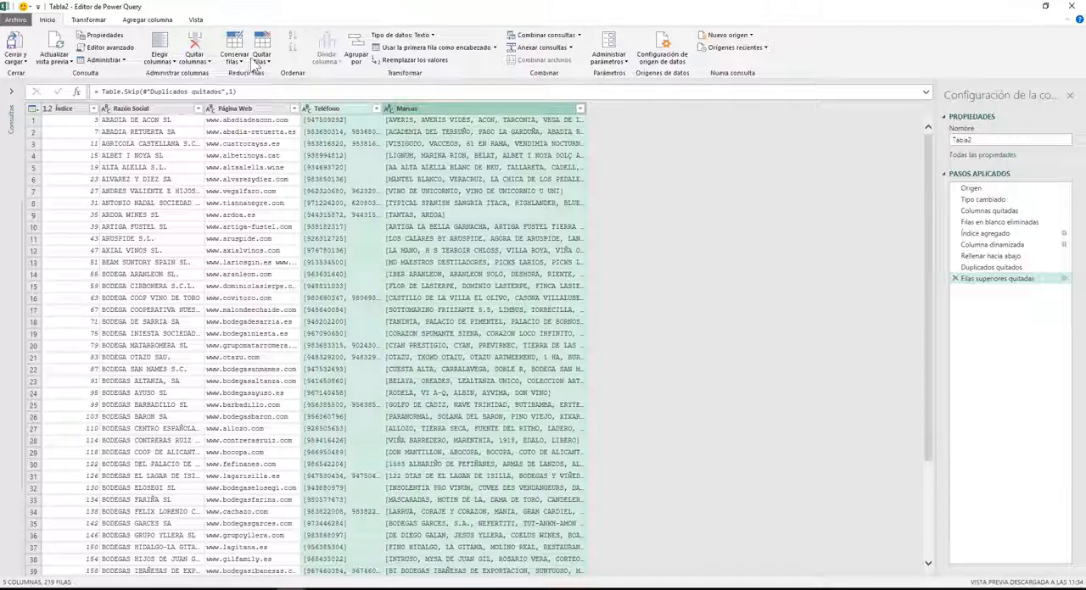
click(416, 62)
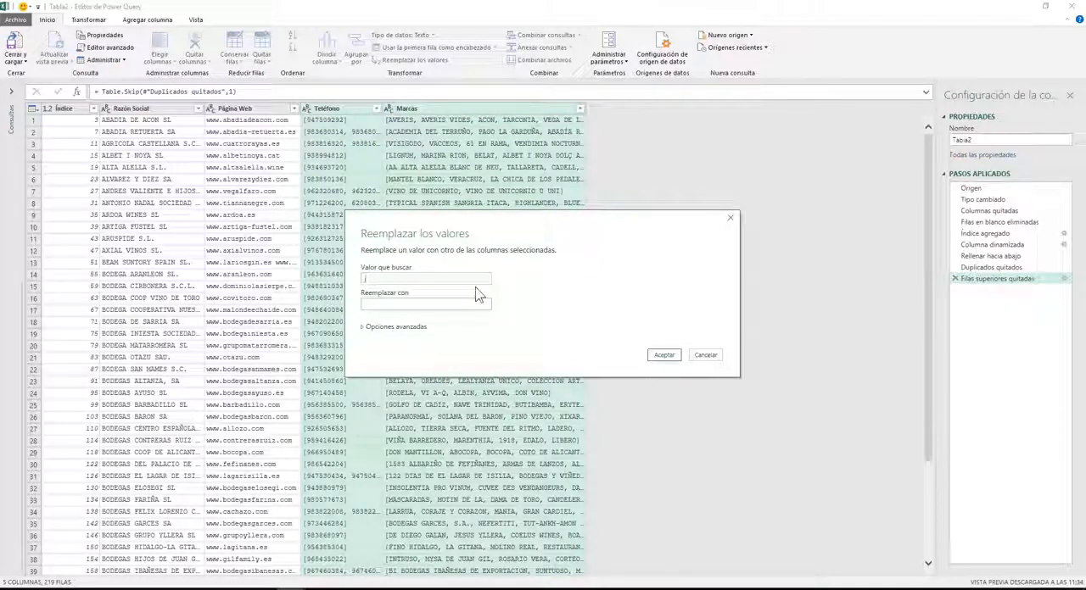
click(664, 355)
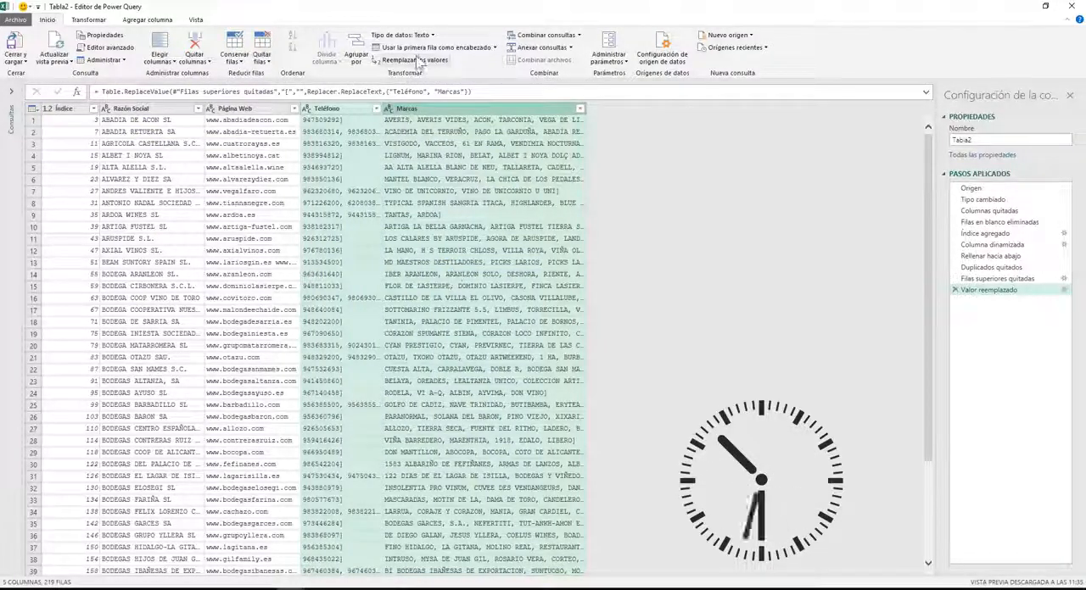
Replace the closing bracket "]" with nothing in the Teléfono and Marcas columns.
click(418, 61)
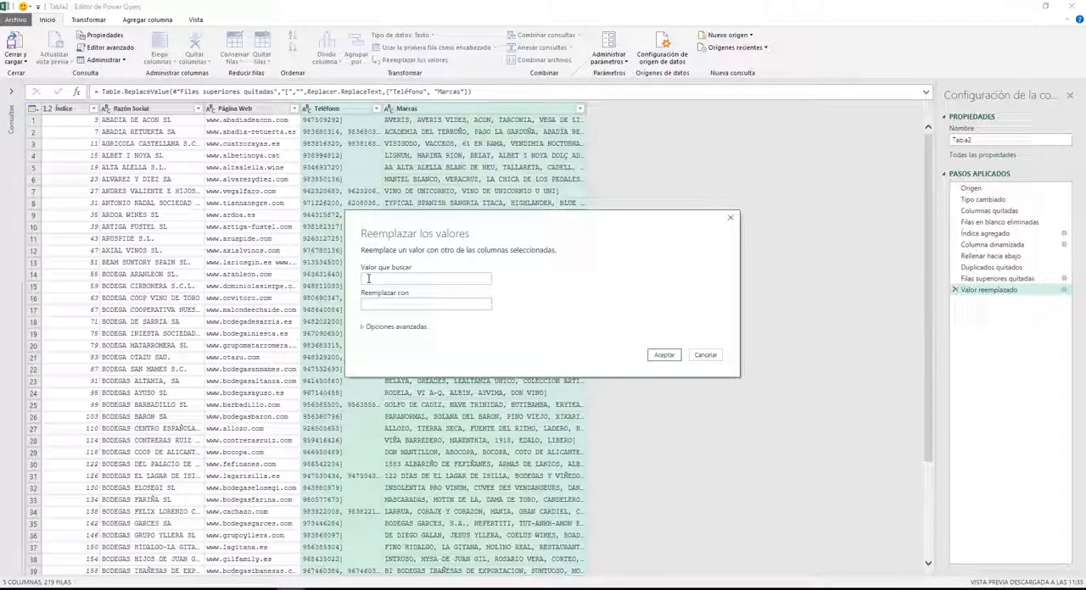
text(])
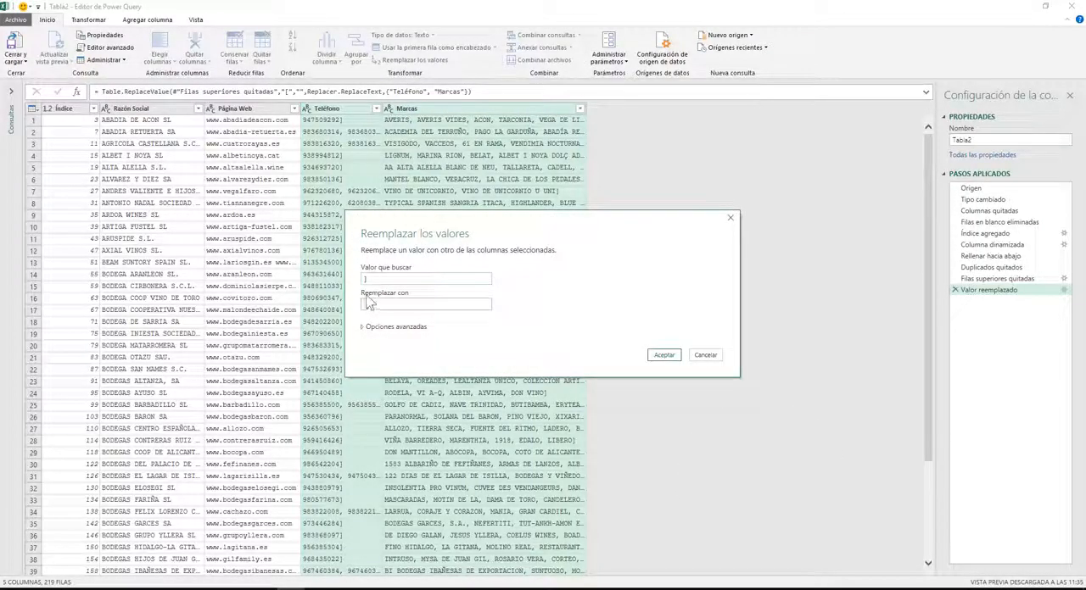
click(663, 356)
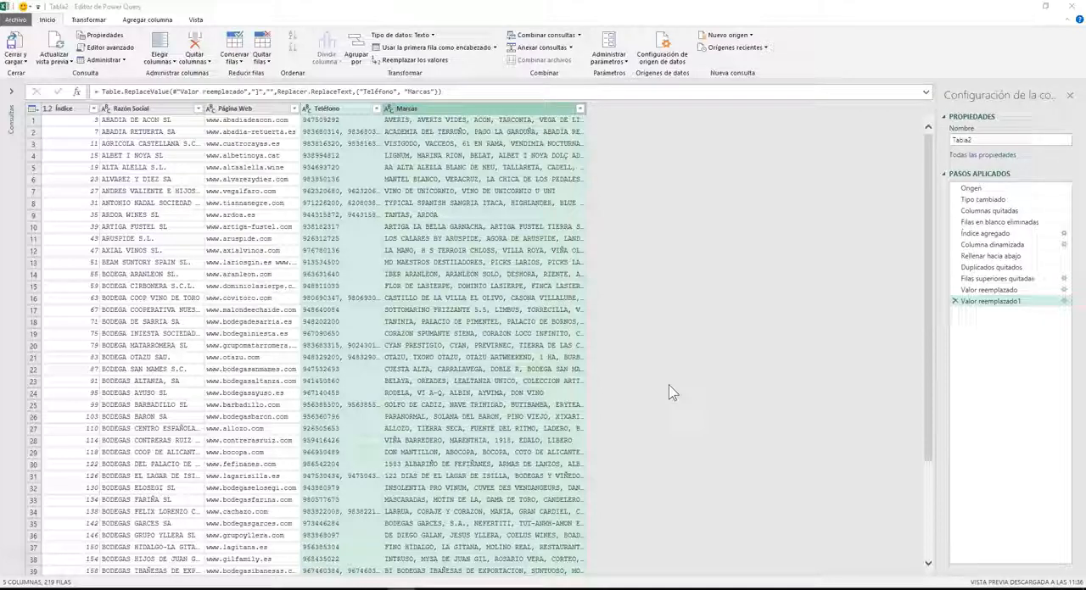
Split the Marcas column into 22 columns at each occurrence of a custom comma delimiter.
click(452, 254)
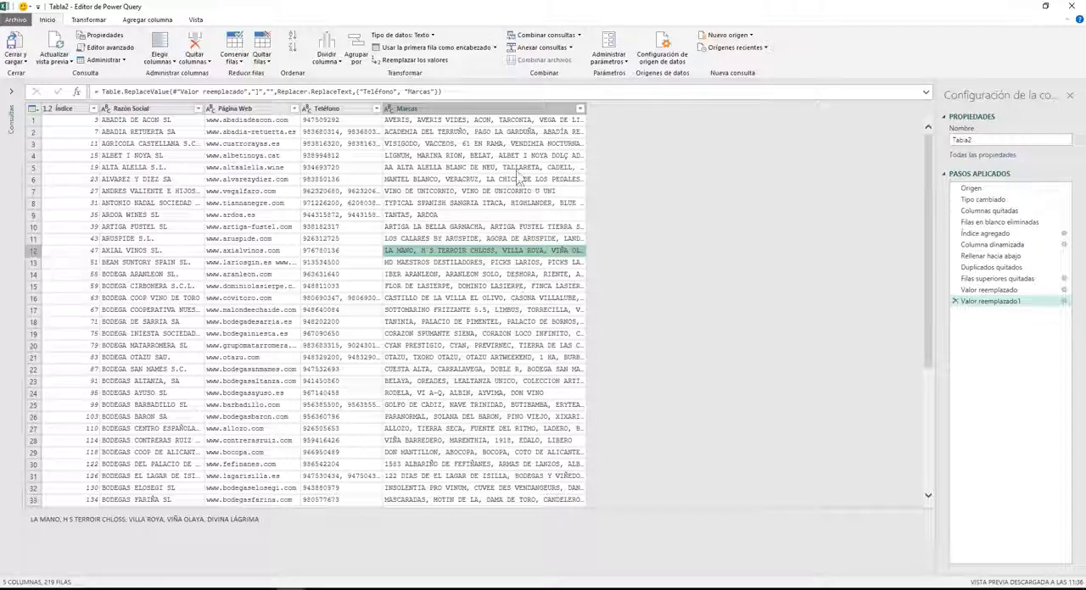
click(489, 115)
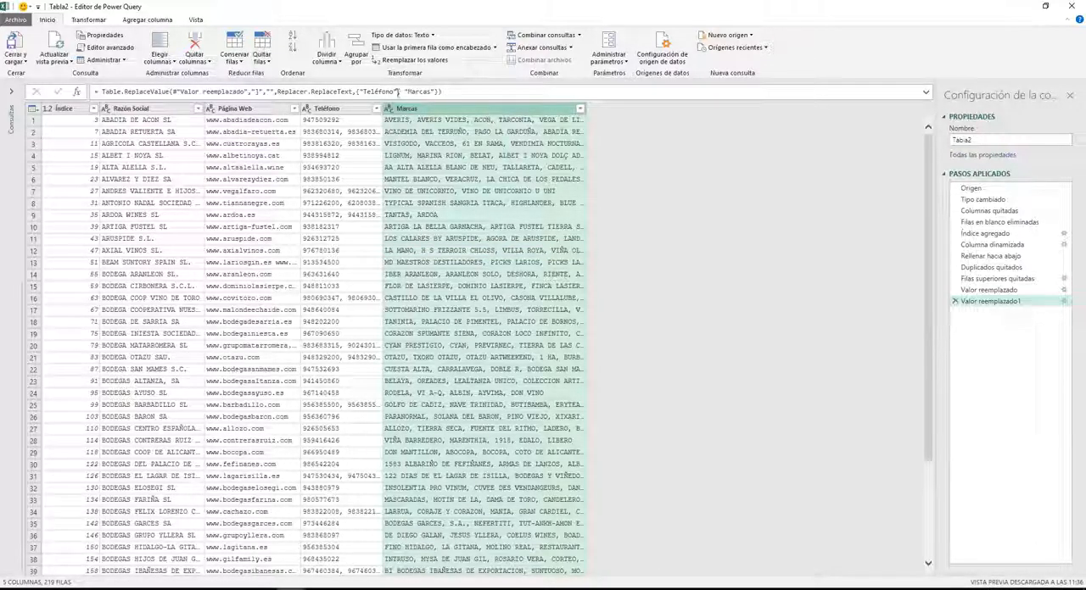
click(329, 54)
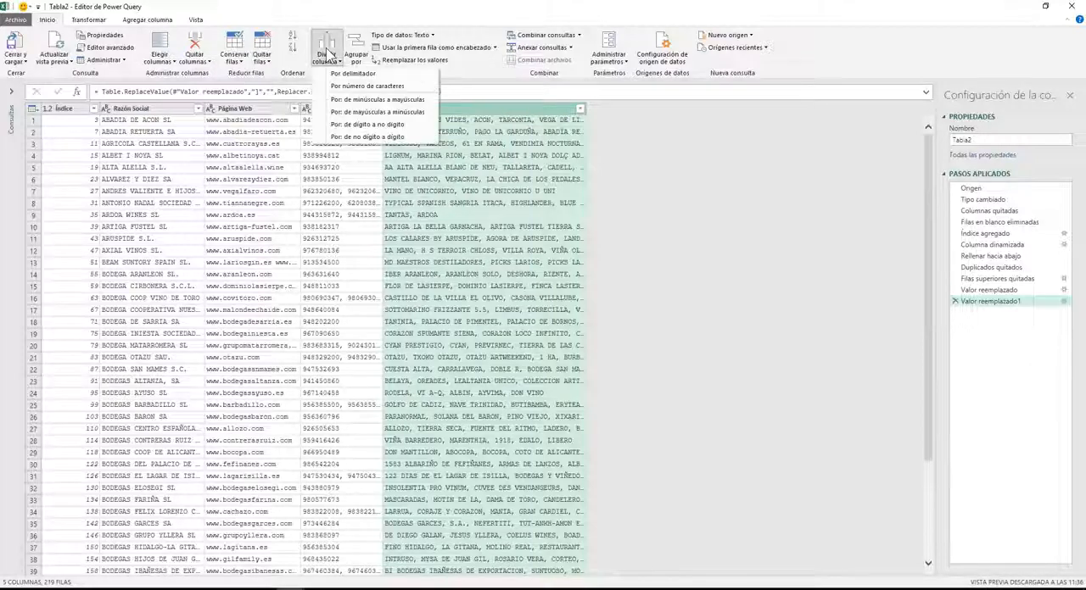
click(333, 74)
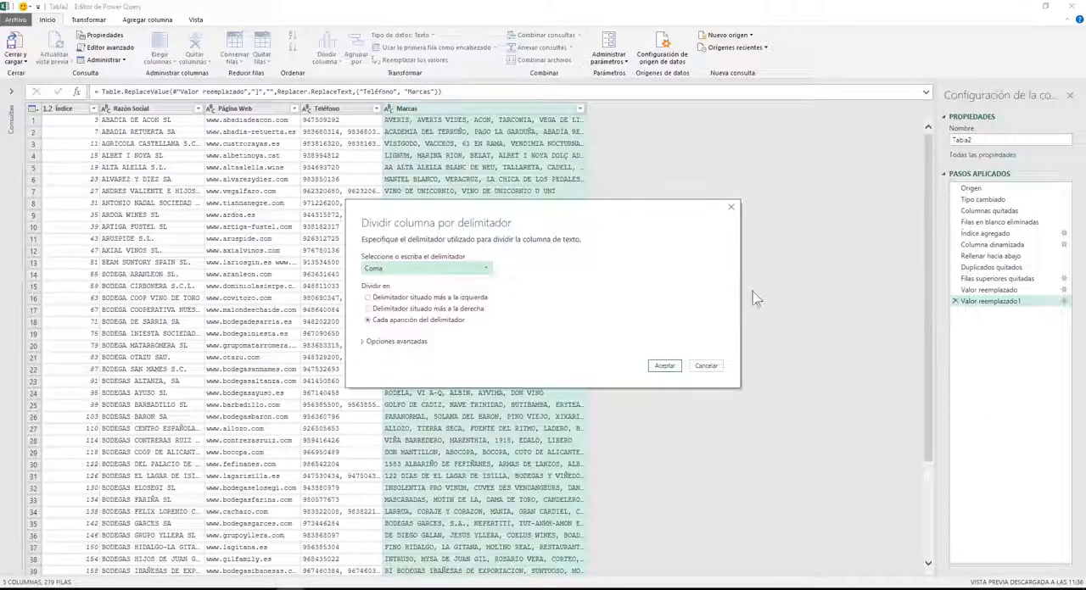
click(396, 269)
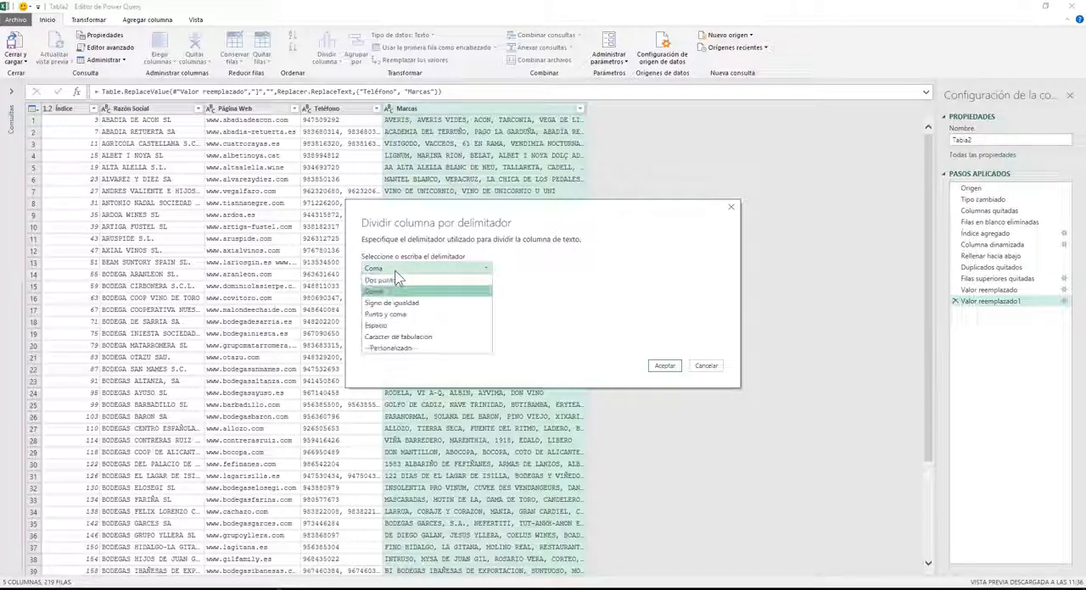
click(383, 349)
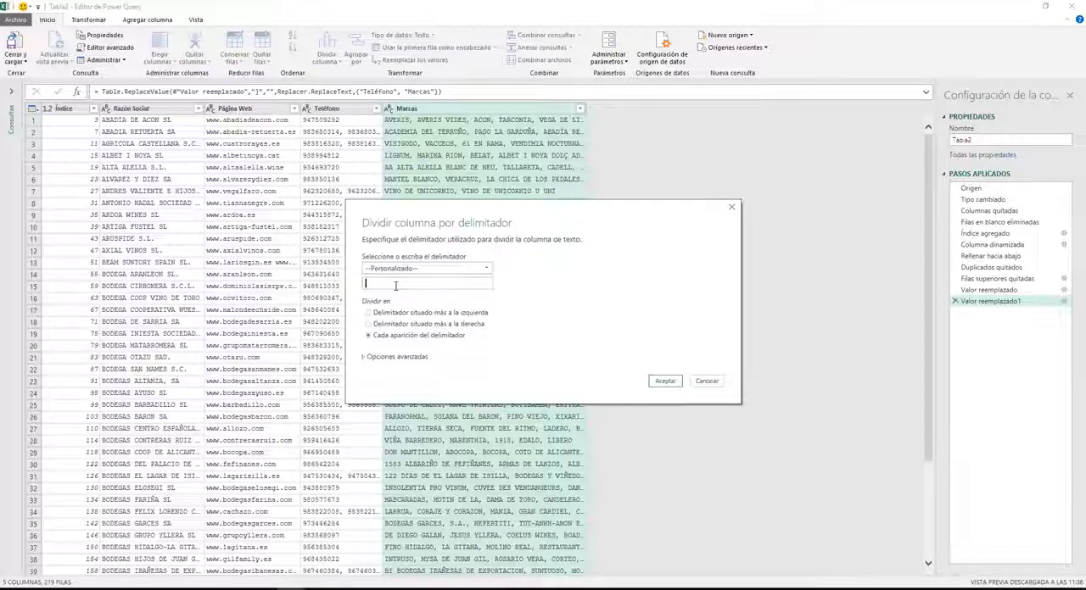
text(,)
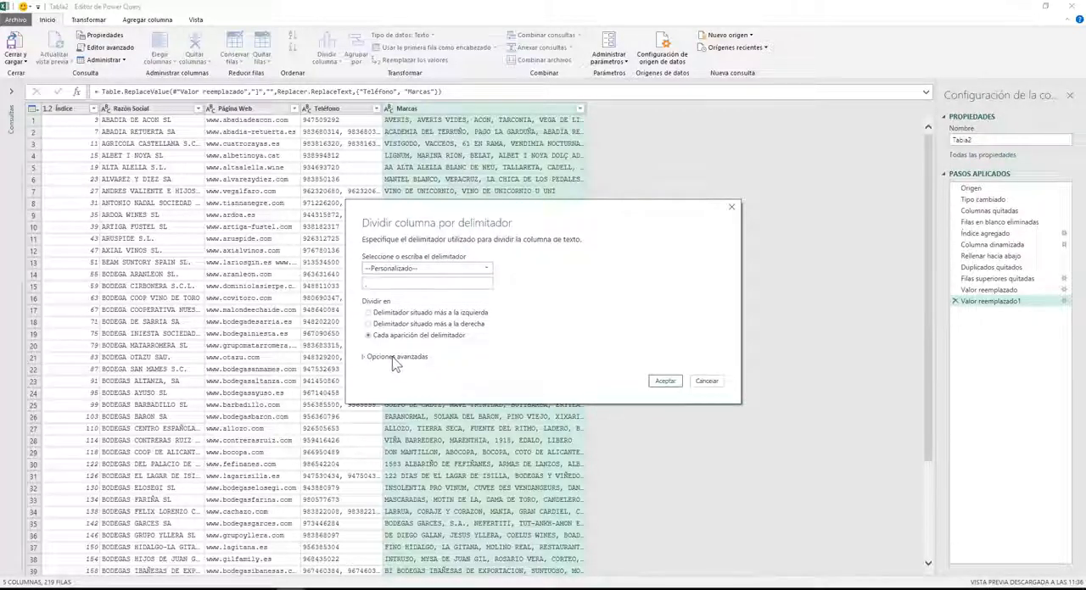
click(395, 358)
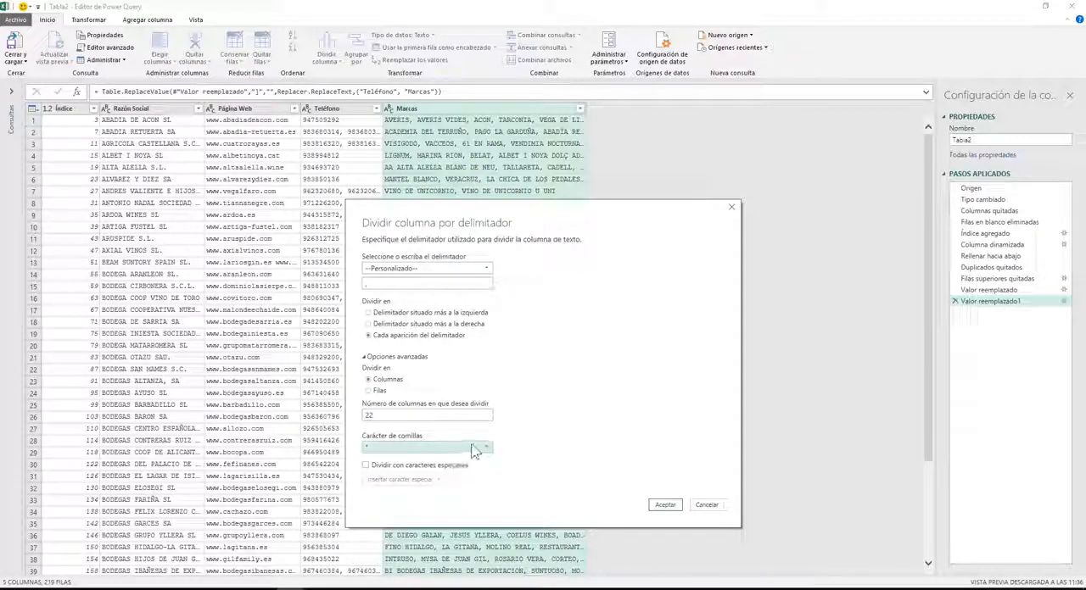
click(666, 504)
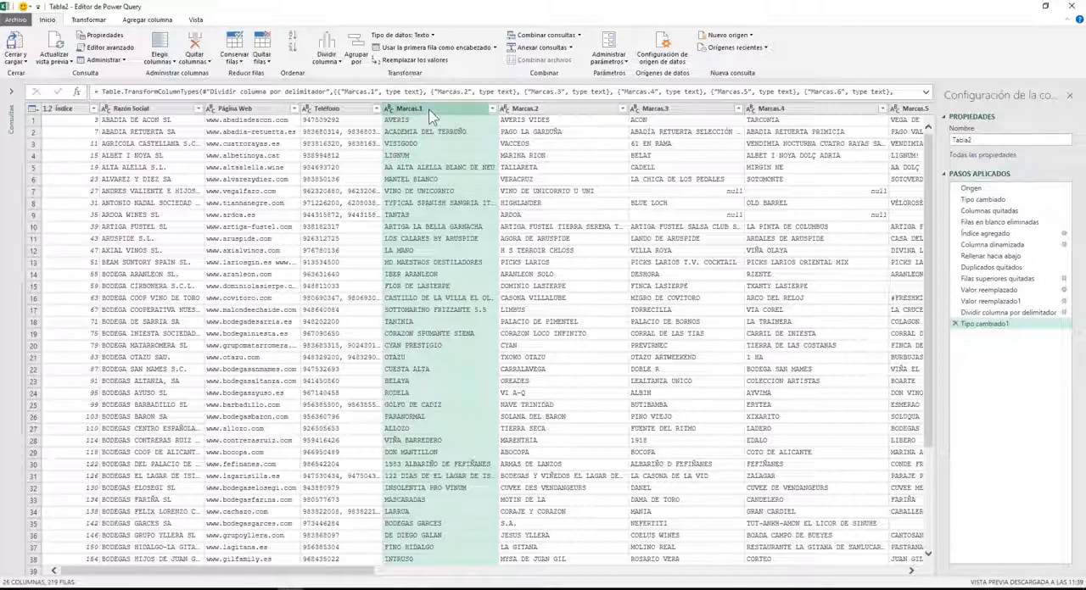
Unpivot the columns Marcas.1 through Marcas.22 into attribute and value rows.
key(shift+Right)
key(shift+Right)
key(shift+Right)
key(shift+Right)
key(shift+Right)
key(shift+Right)
key(shift+Right)
key(shift+Right)
key(shift+Right)
key(shift+Right)
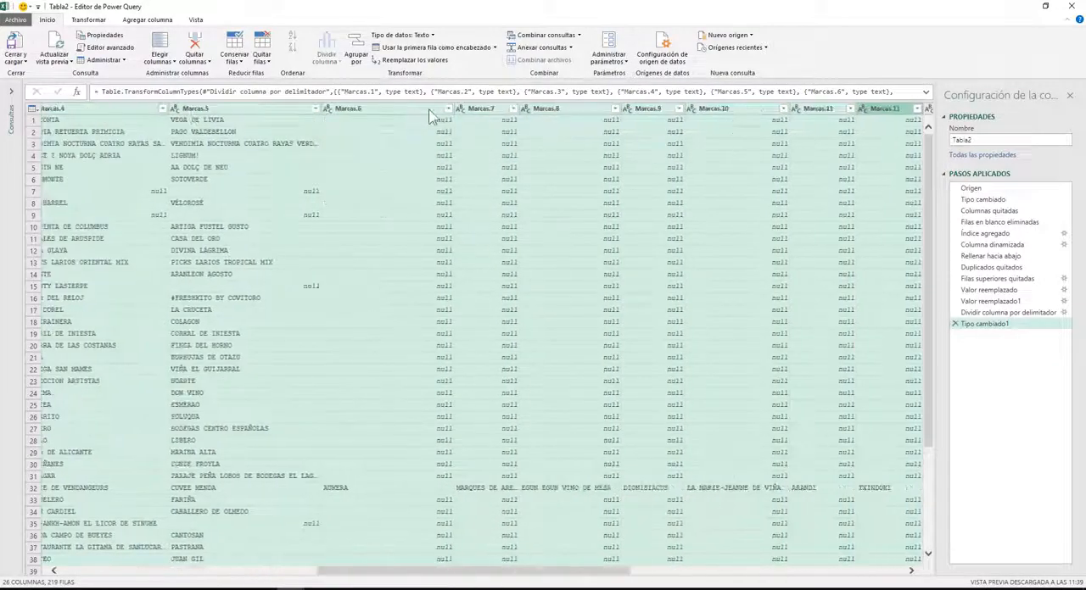
key(shift+Right)
key(shift+Right)
key(shift+Right)
key(shift+Right)
key(shift+Right)
key(shift+Right)
key(shift+Right)
key(shift+Right)
key(shift+Right)
key(shift+Right)
key(shift+Right)
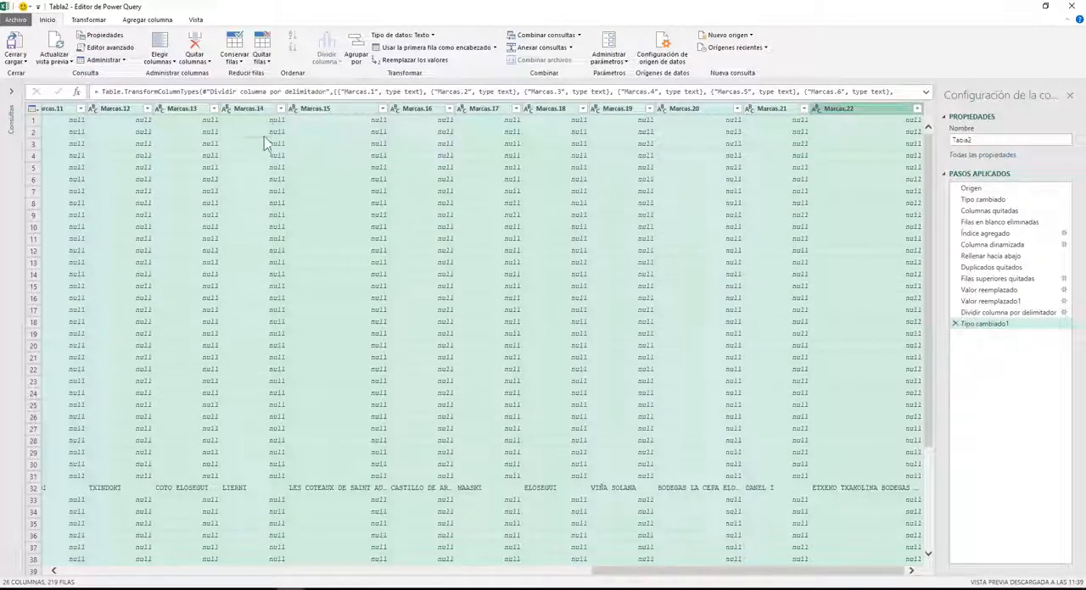
click(92, 22)
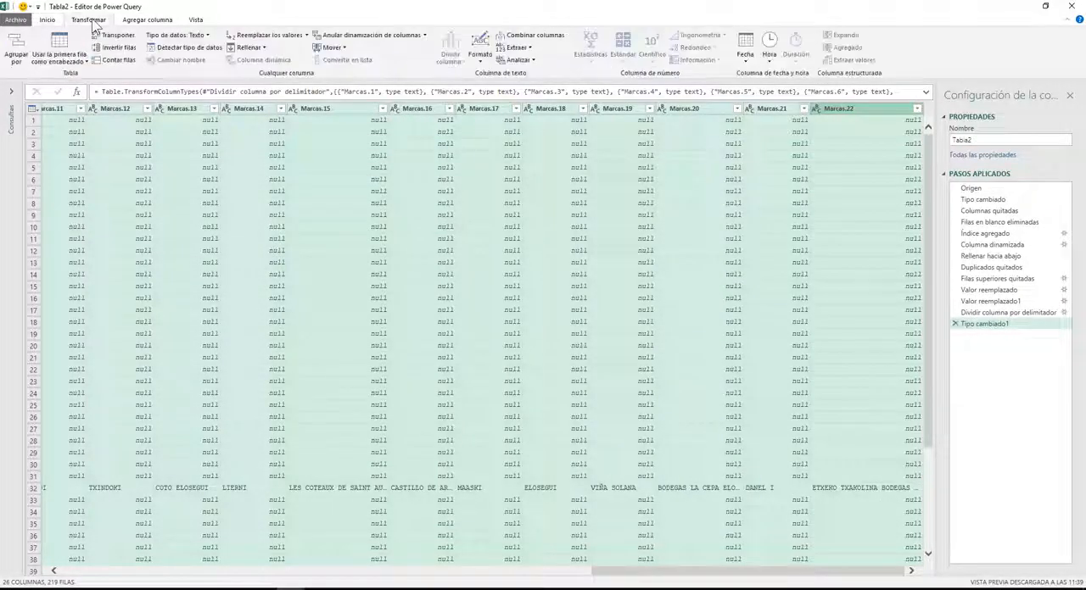
click(358, 38)
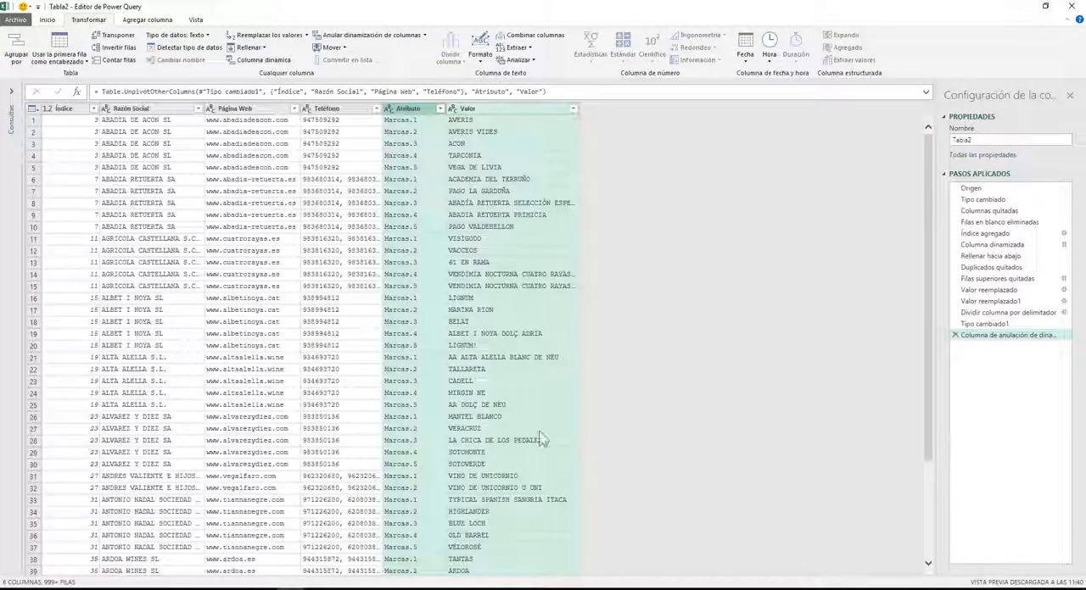
Remove the Índice and Atributo columns from the query.
click(428, 323)
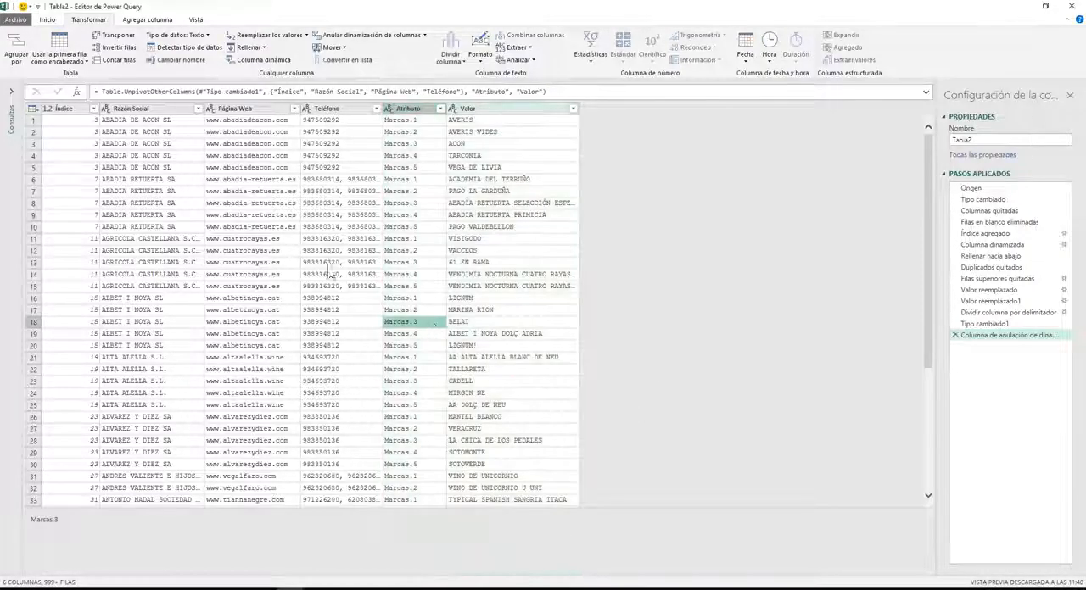
click(70, 111)
click(407, 110)
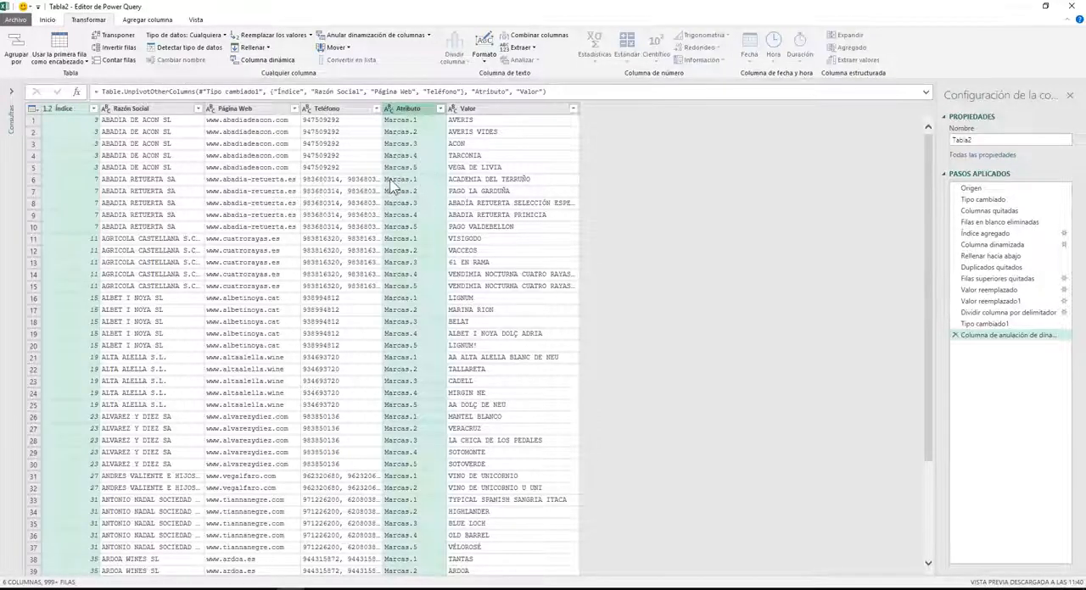
key(Delete)
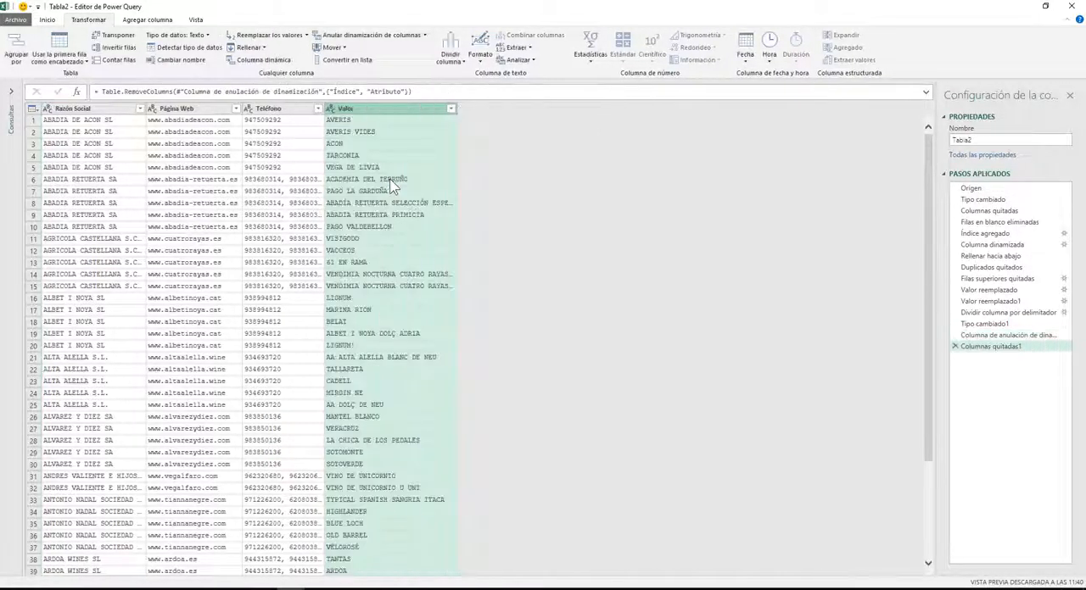
Split the Teléfono column at each occurrence of a custom comma delimiter.
click(277, 111)
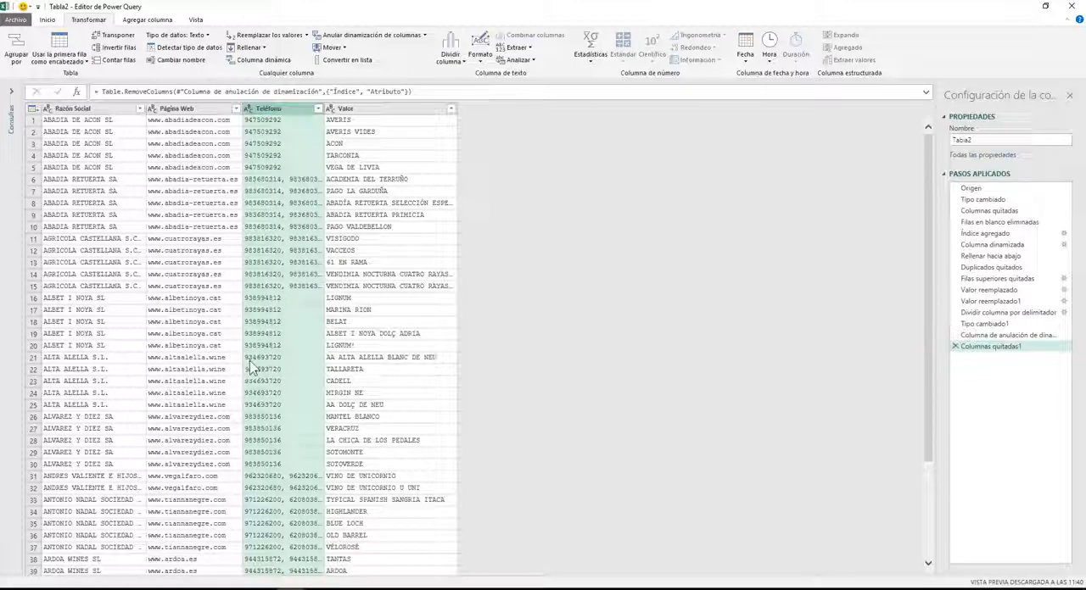
click(445, 55)
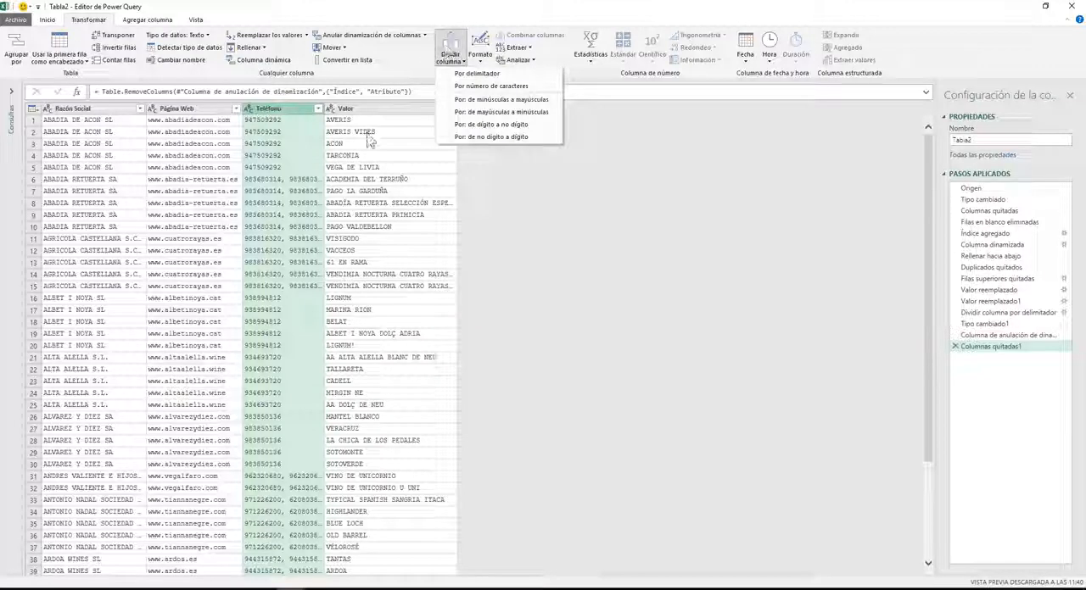
click(476, 75)
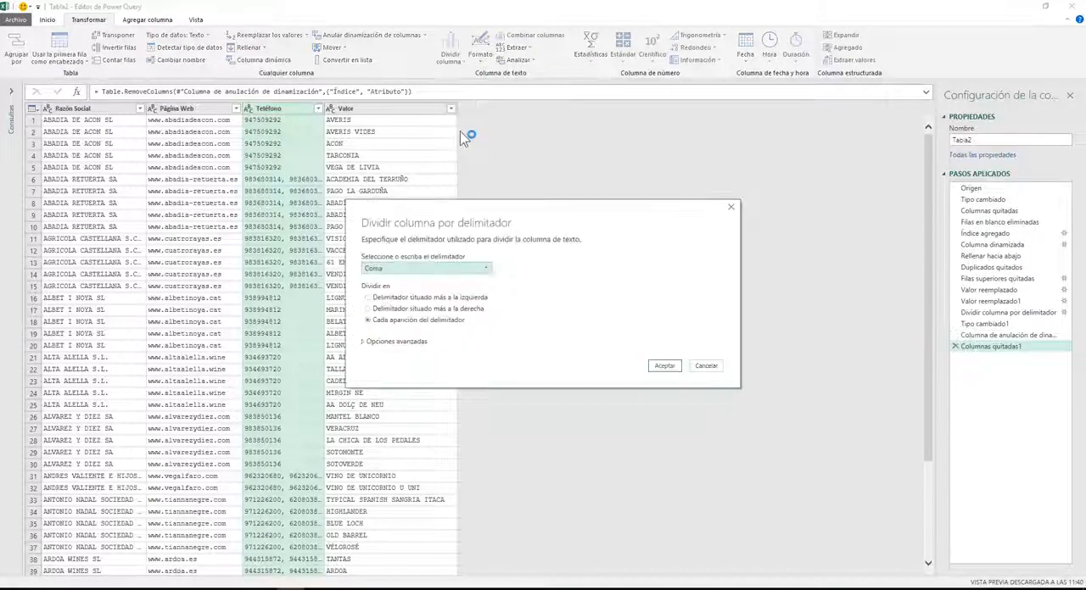
click(431, 268)
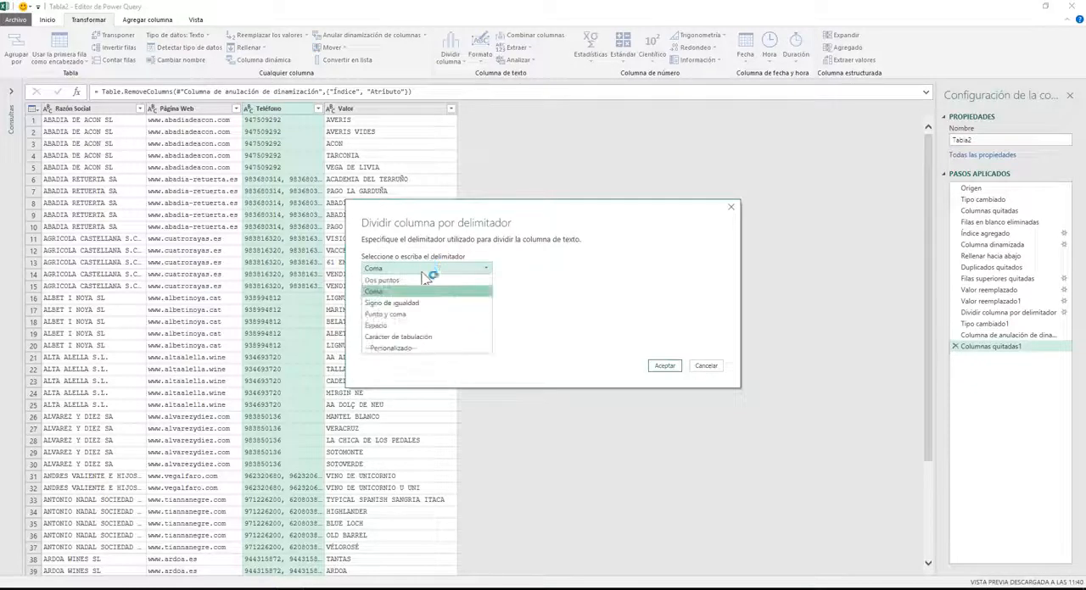
click(390, 351)
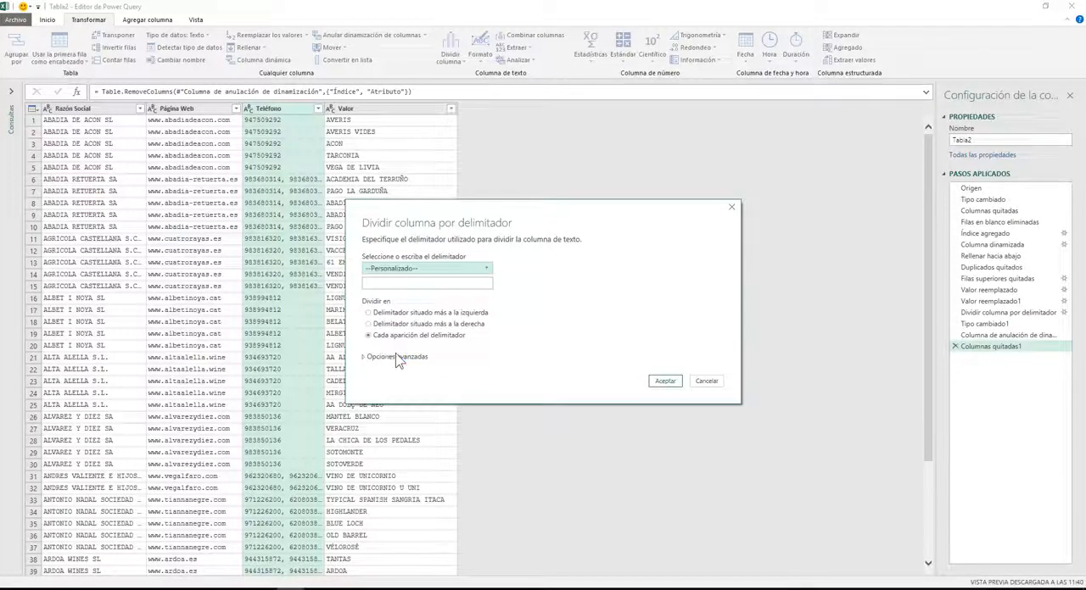
click(399, 282)
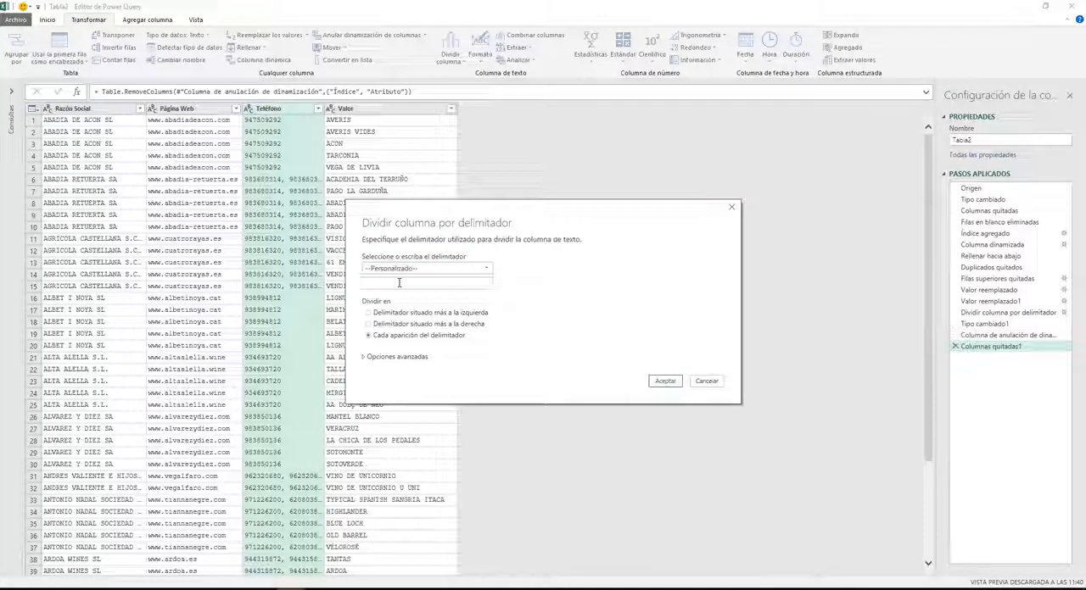
text(,)
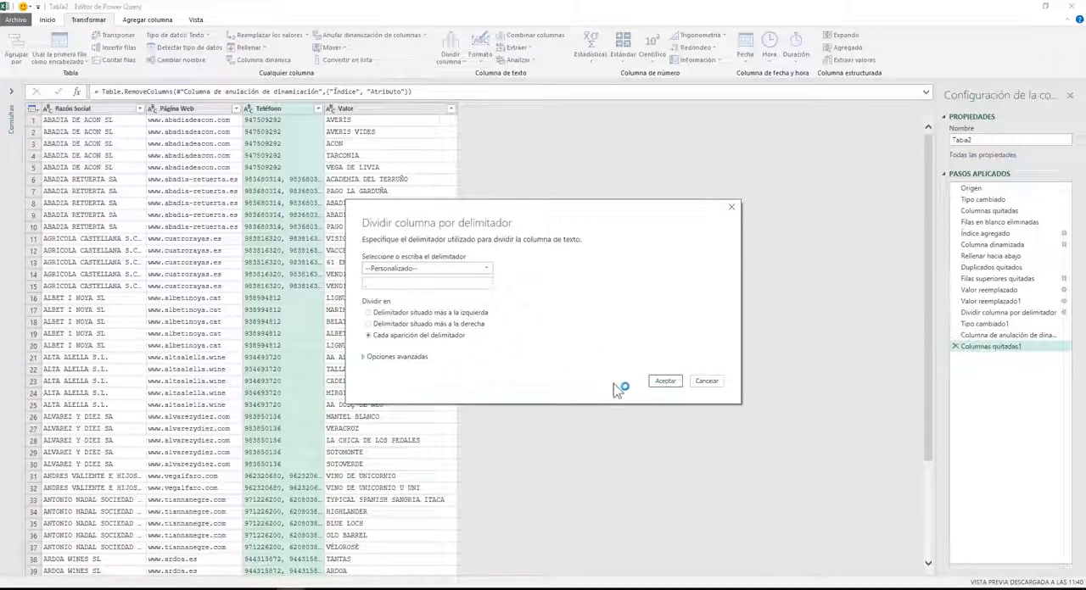
click(666, 383)
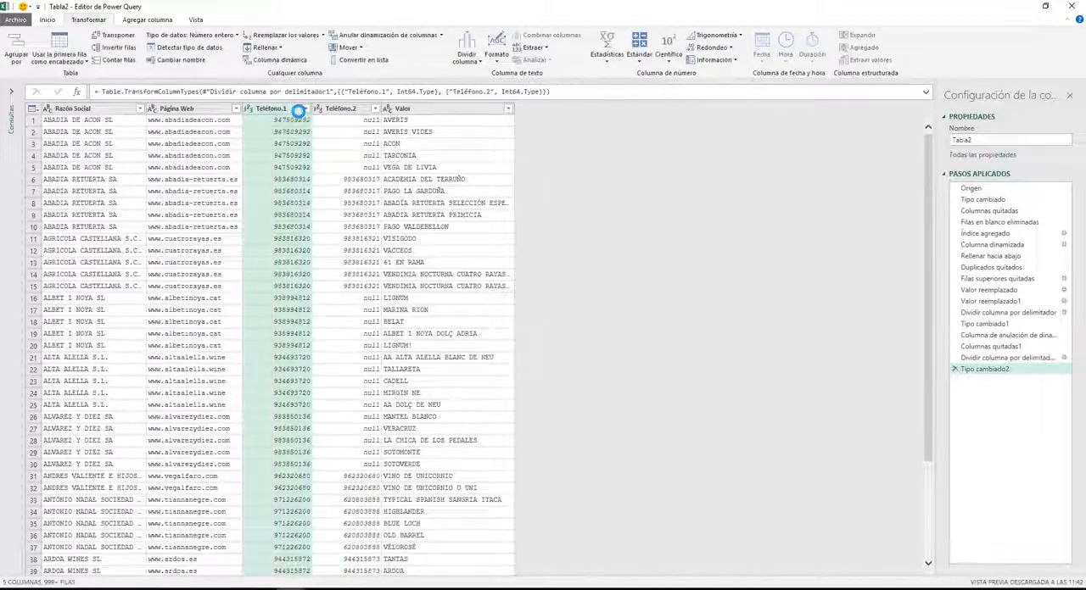
Rename the Teléfono.1 and Teléfono.2 columns as Teléfono 1 and Teléfono 2.
double_click(286, 110)
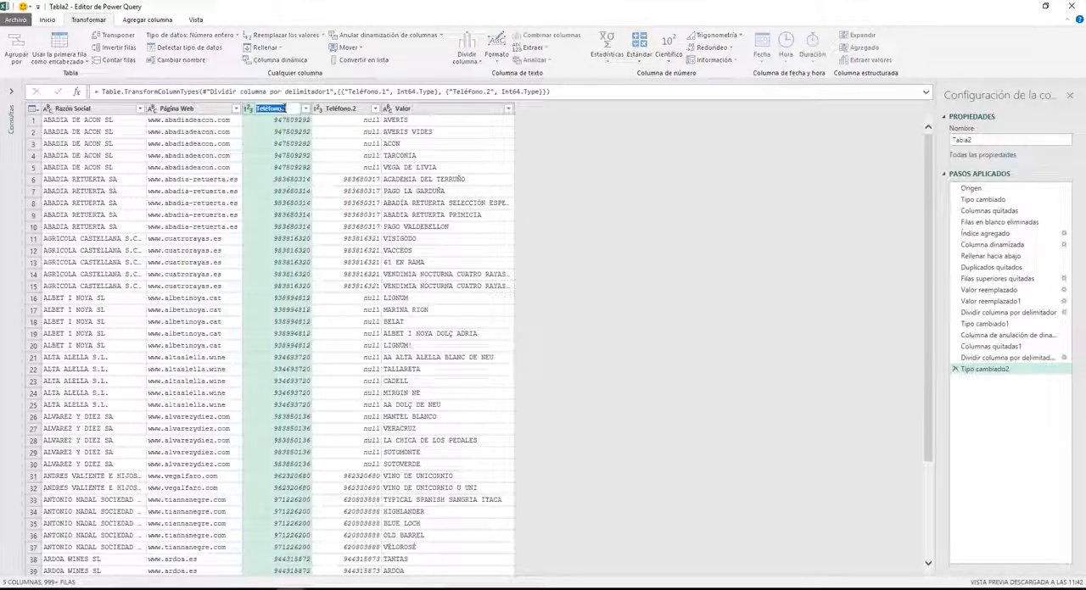
click(282, 109)
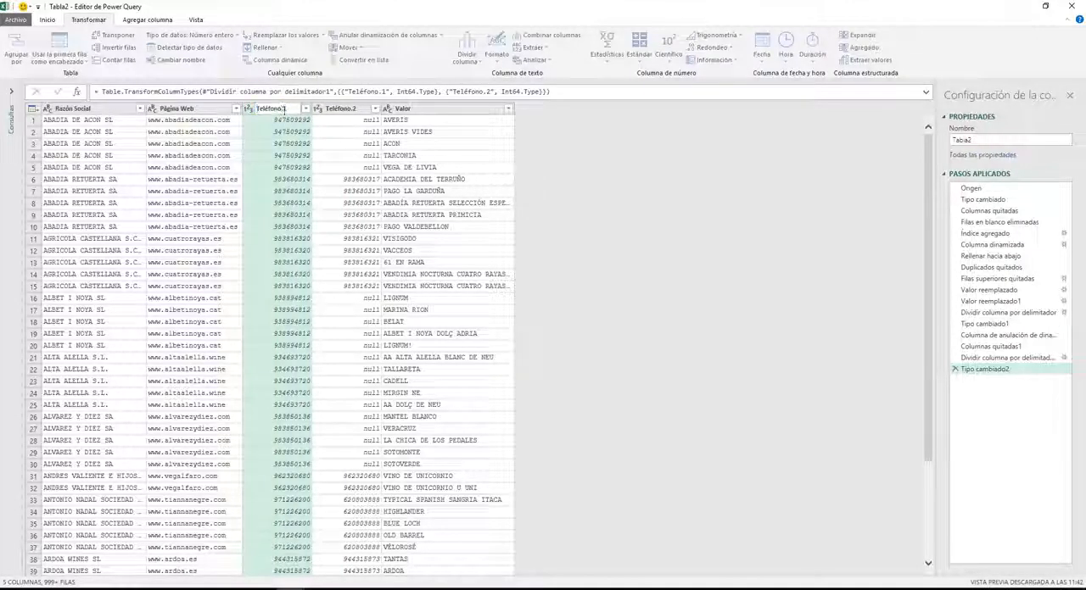
double_click(350, 108)
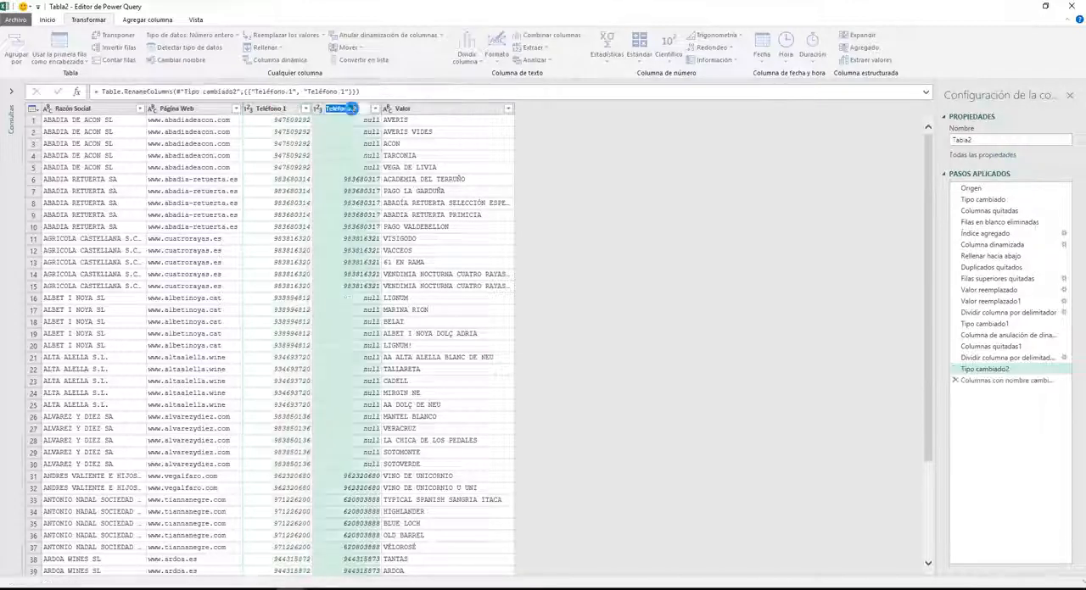
click(349, 109)
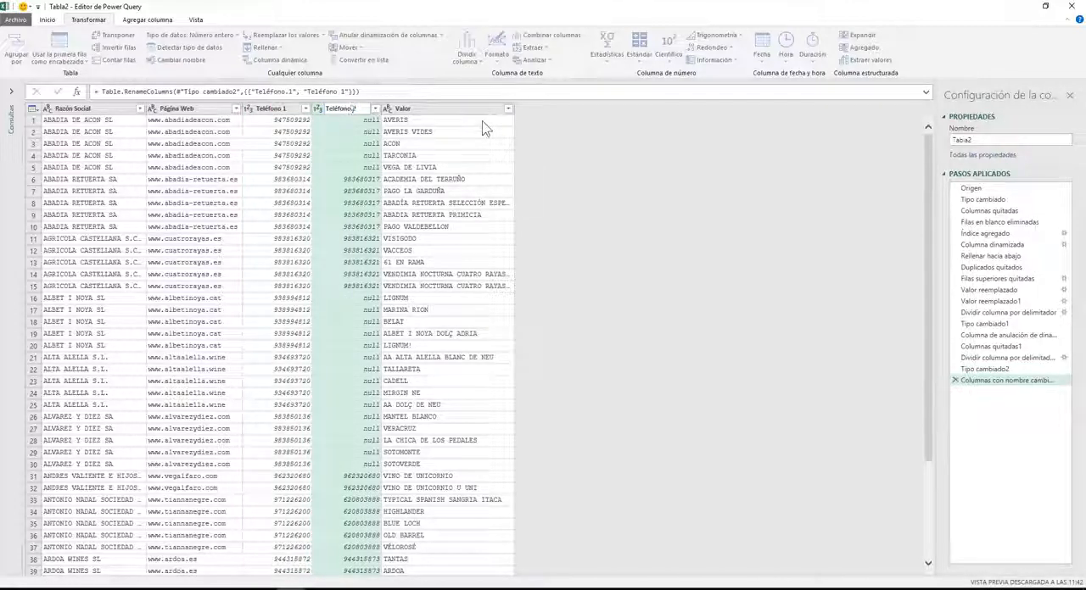
text(2)
key(Return)
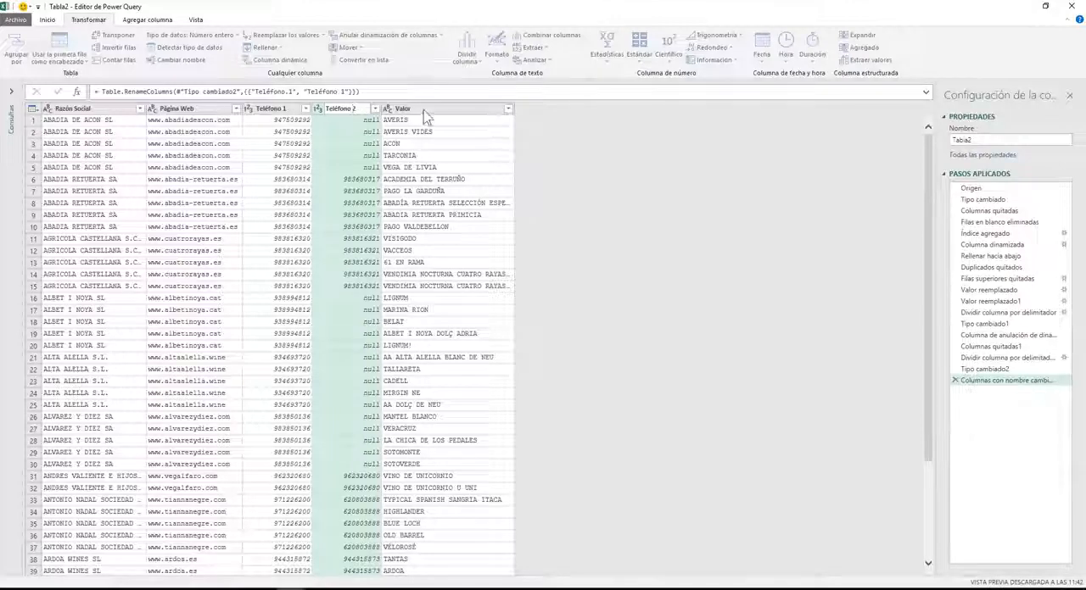
Rename the Valor column as Producto and move it ahead of Razón Social as the first column.
double_click(423, 112)
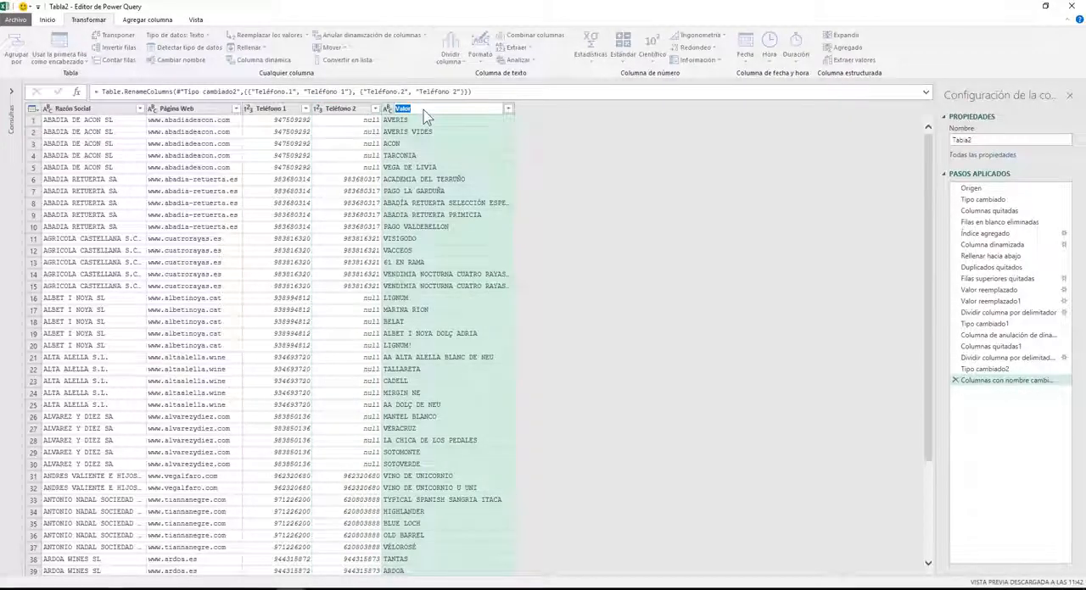
text(Produ)
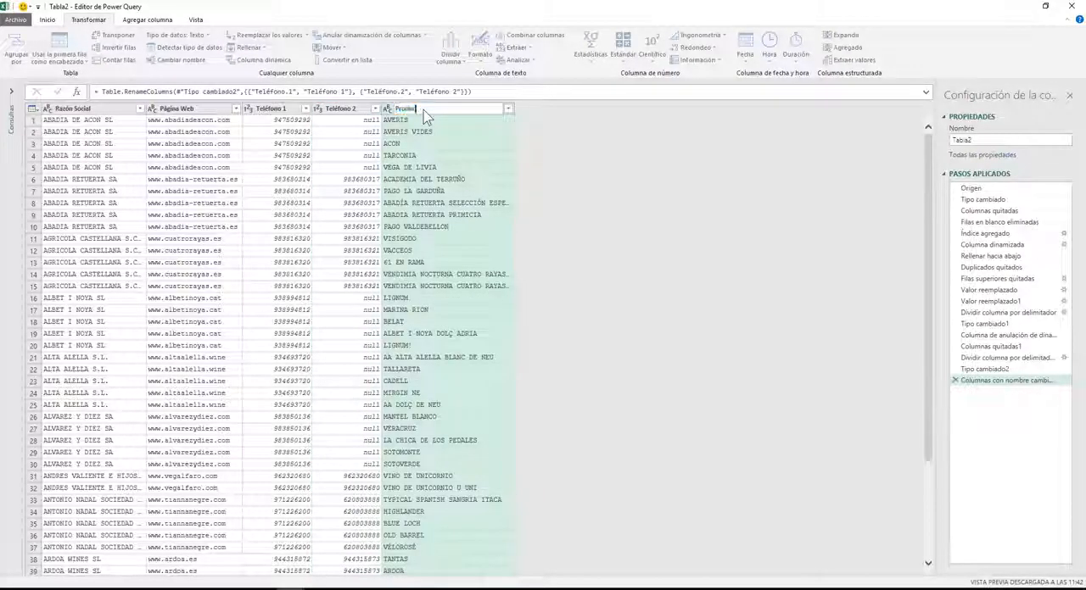
text(cto)
key(Return)
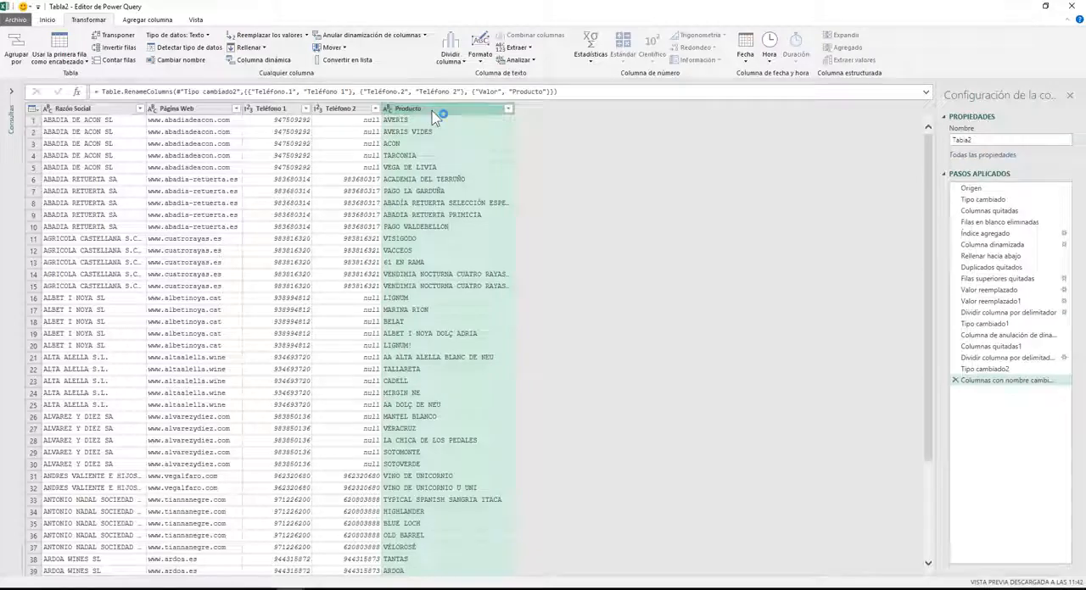
drag(433, 113, 48, 127)
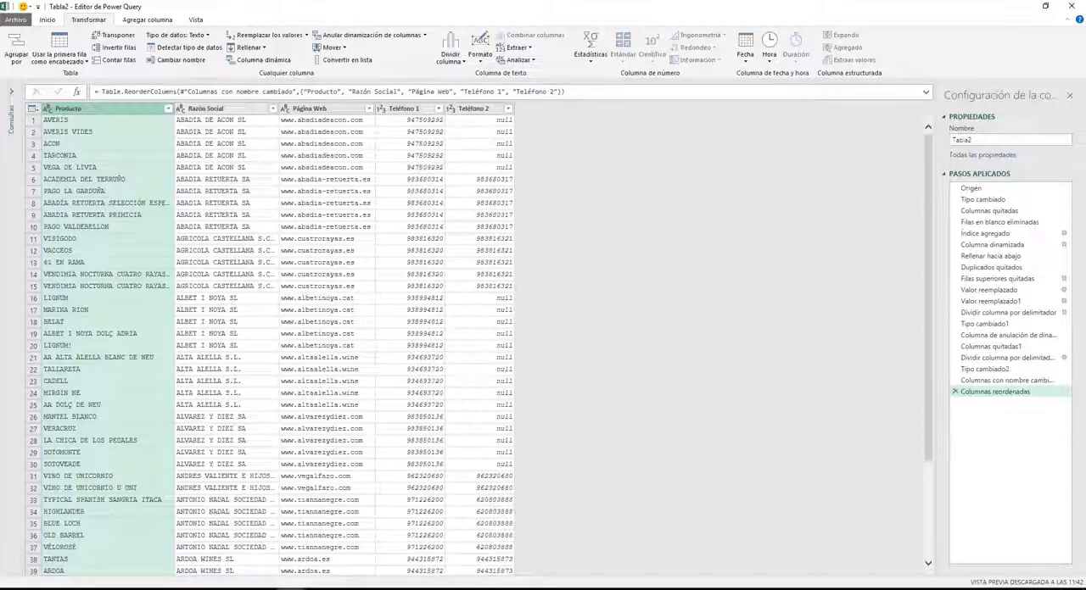
Close the query editor and load the query results as a table in a new worksheet.
click(47, 19)
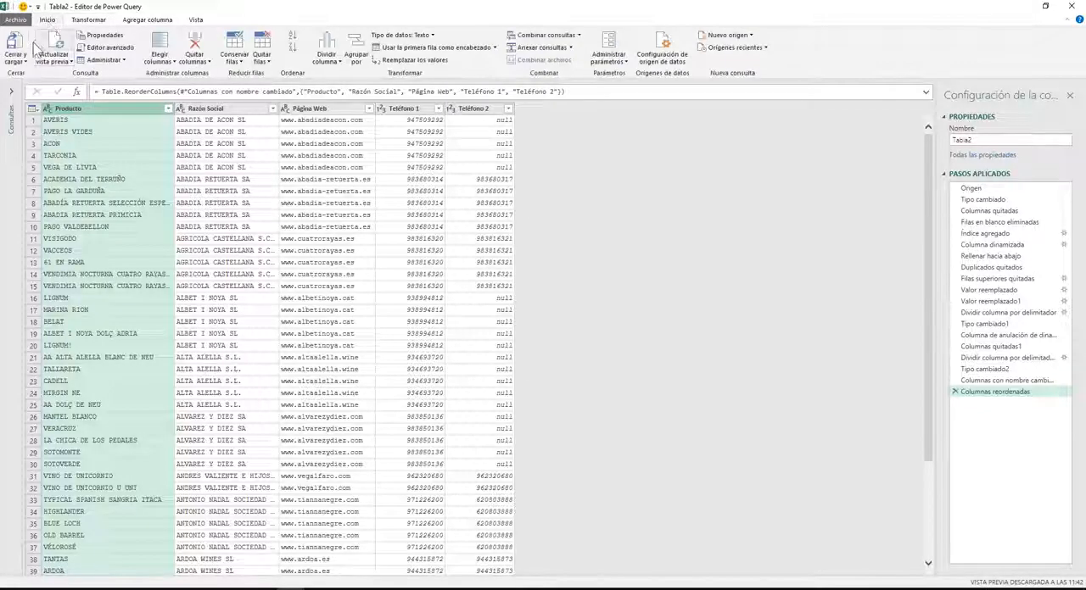
click(12, 62)
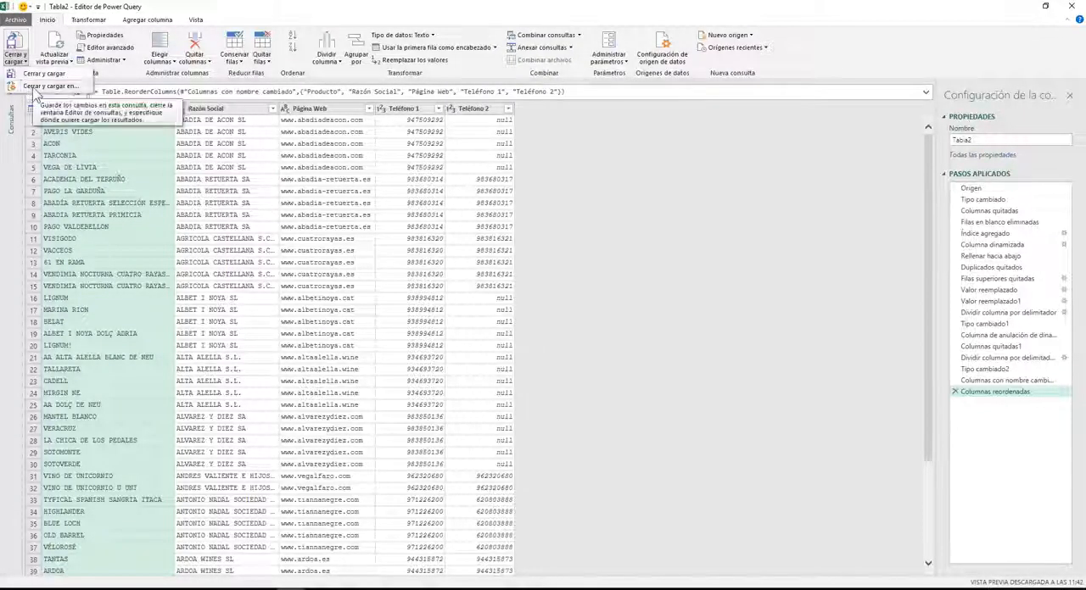
click(34, 93)
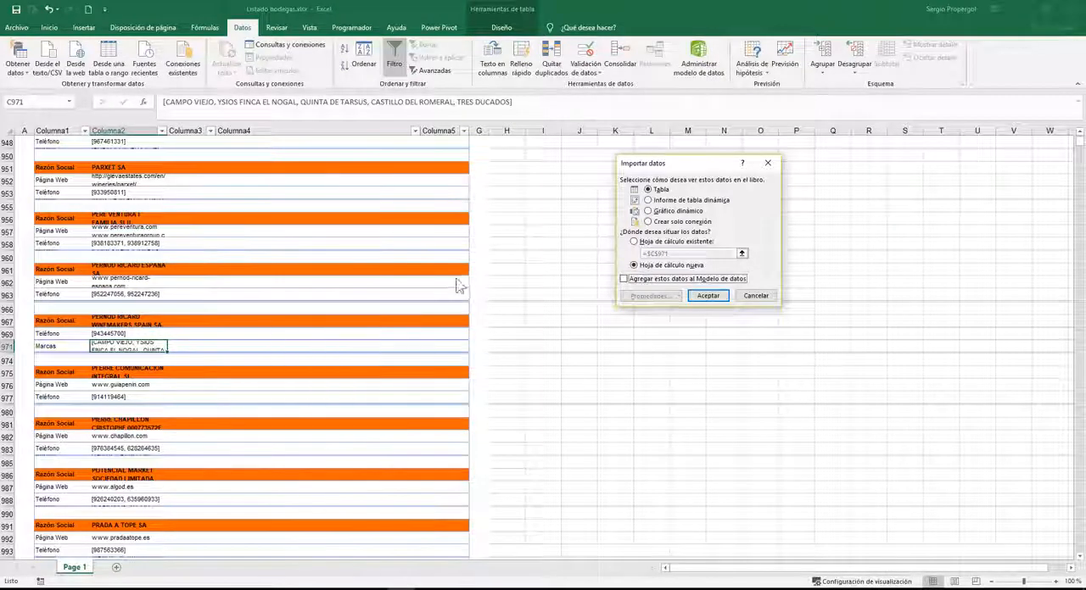
click(708, 296)
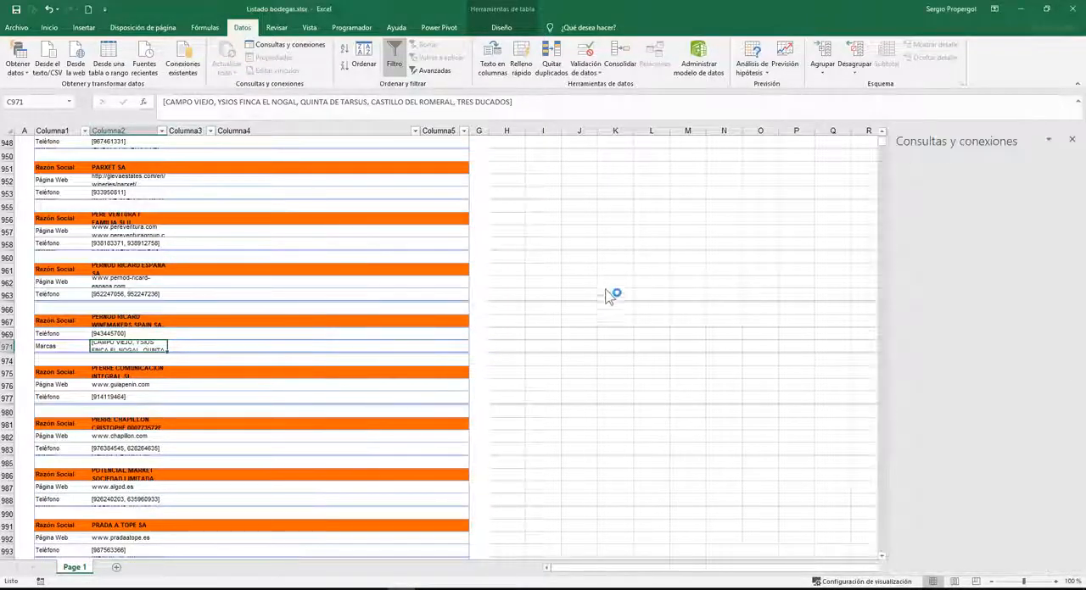